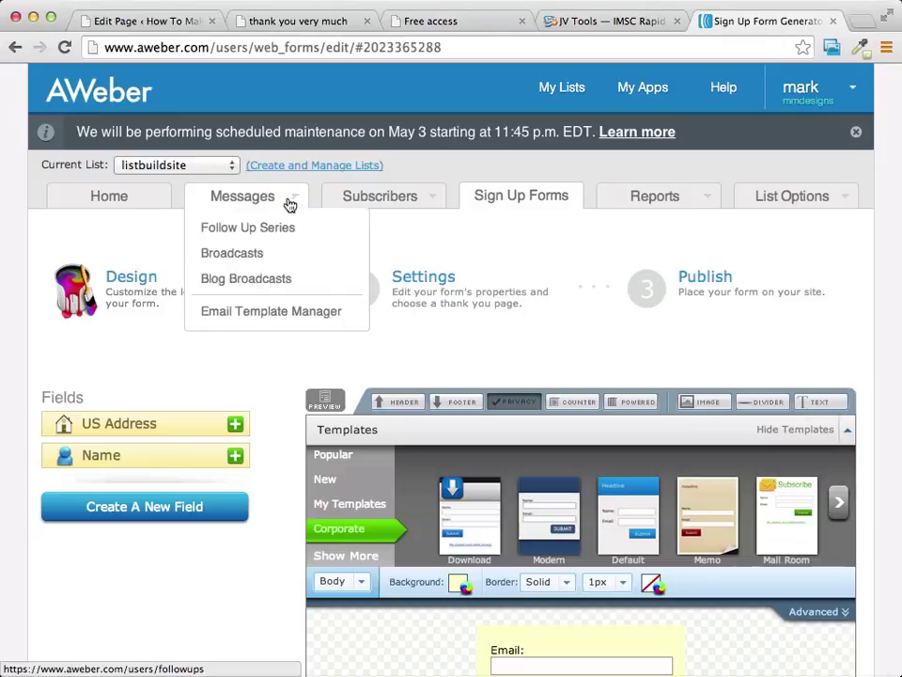
Step: Open the Follow Up Series and create the first follow-up message with the Drag & Drop Email Builder
click(252, 230)
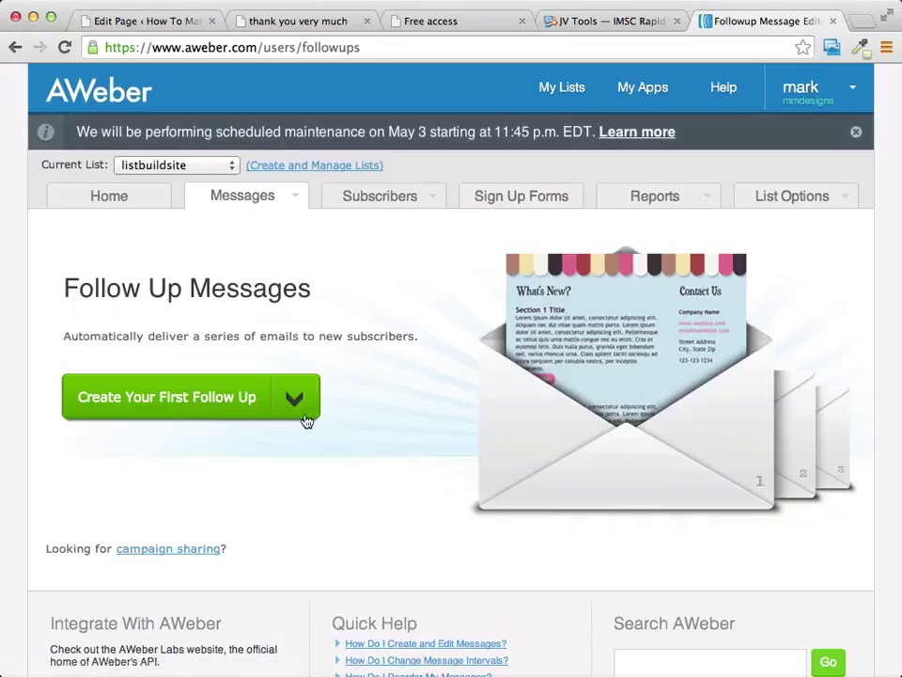
click(298, 406)
click(205, 327)
click(297, 400)
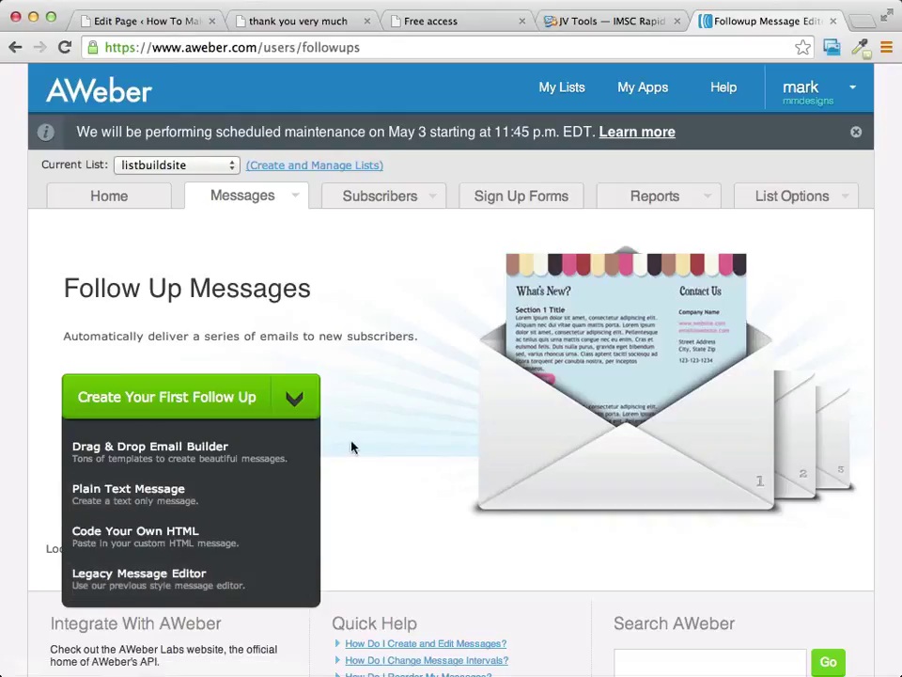
click(294, 396)
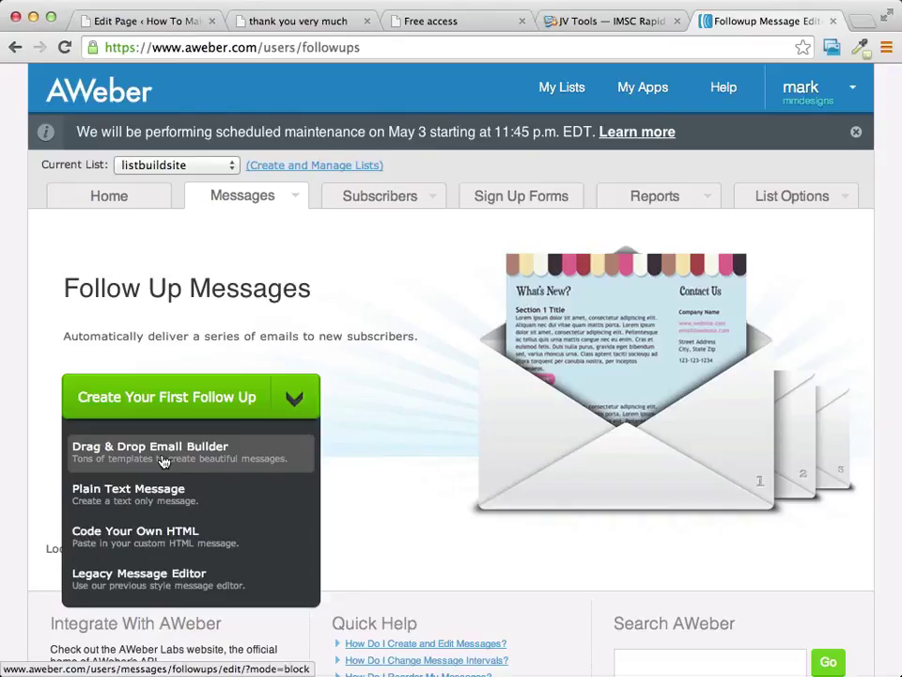
click(189, 459)
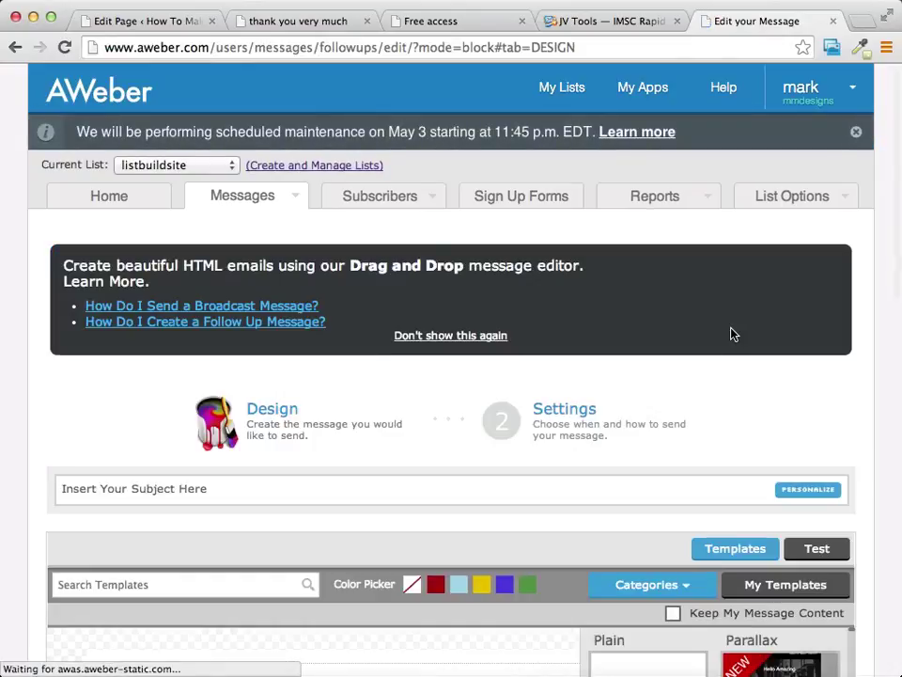
Step: Set the message subject to "Thank you for signing up, here is your download"
scroll(622, 302, down, 5)
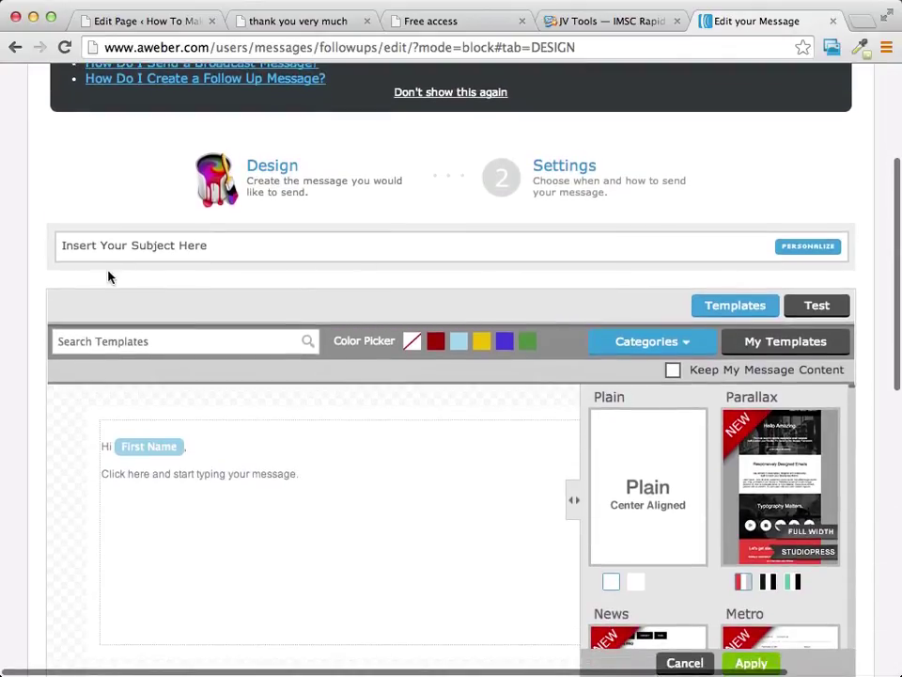
click(189, 246)
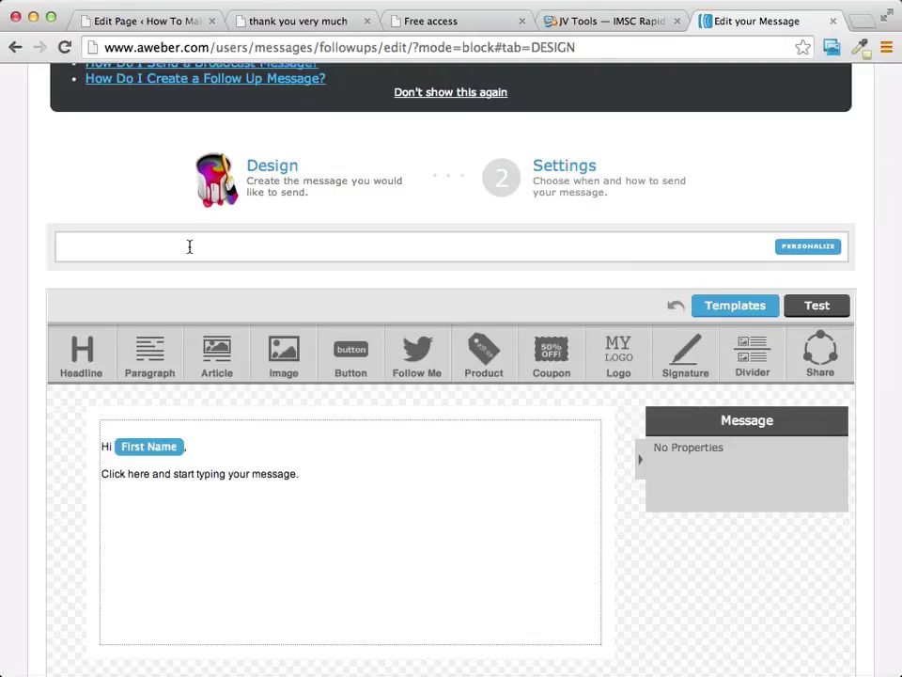
text(Thank you for signing up)
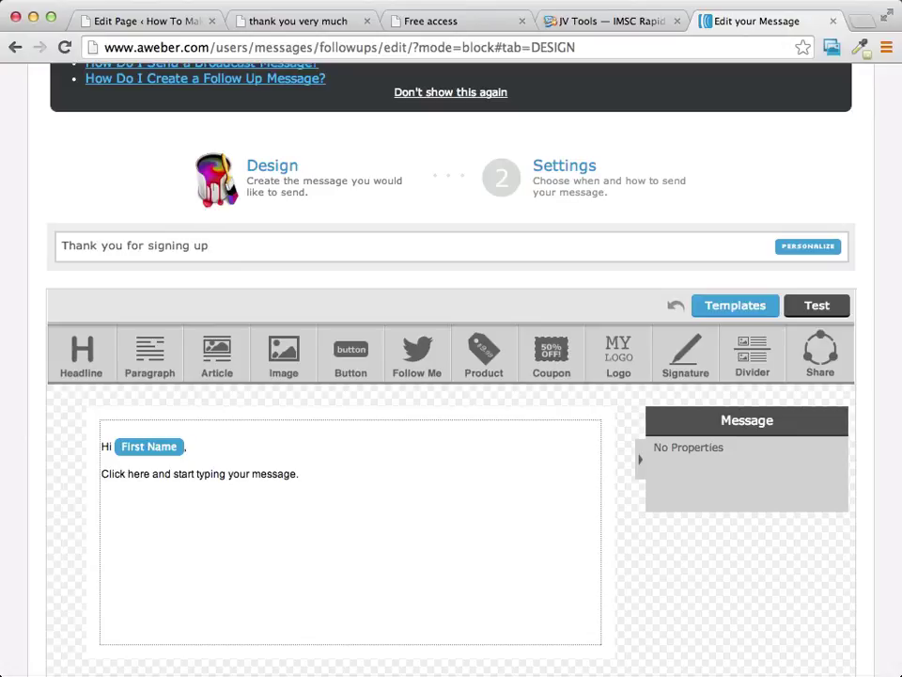
text(, here is your download)
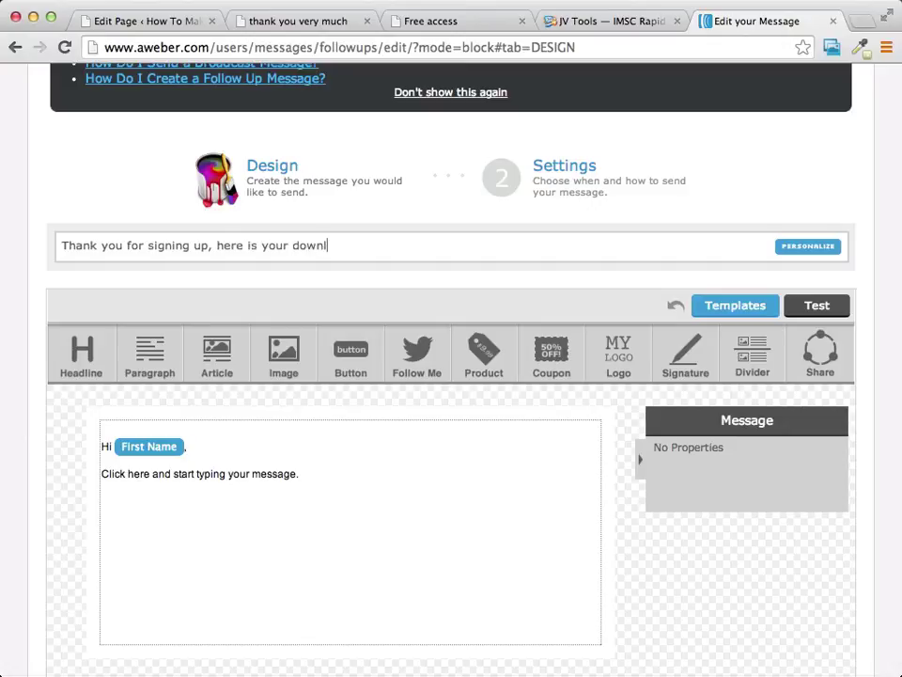
Step: Delete the First Name personalization from the message greeting and tidy it to read "Hi,"
click(314, 484)
scroll(438, 473, down, 2)
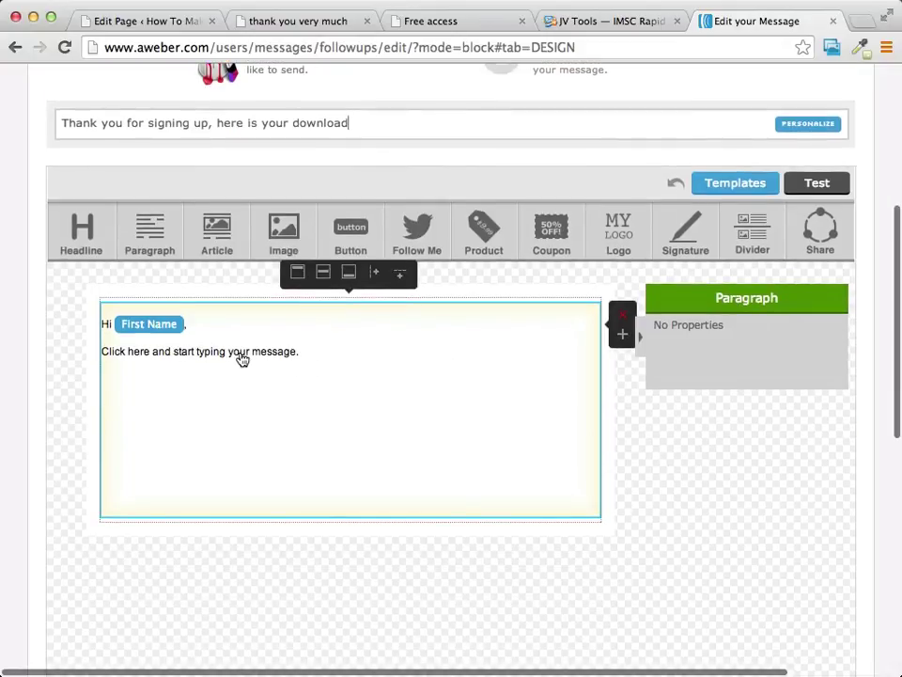
click(155, 327)
click(155, 327)
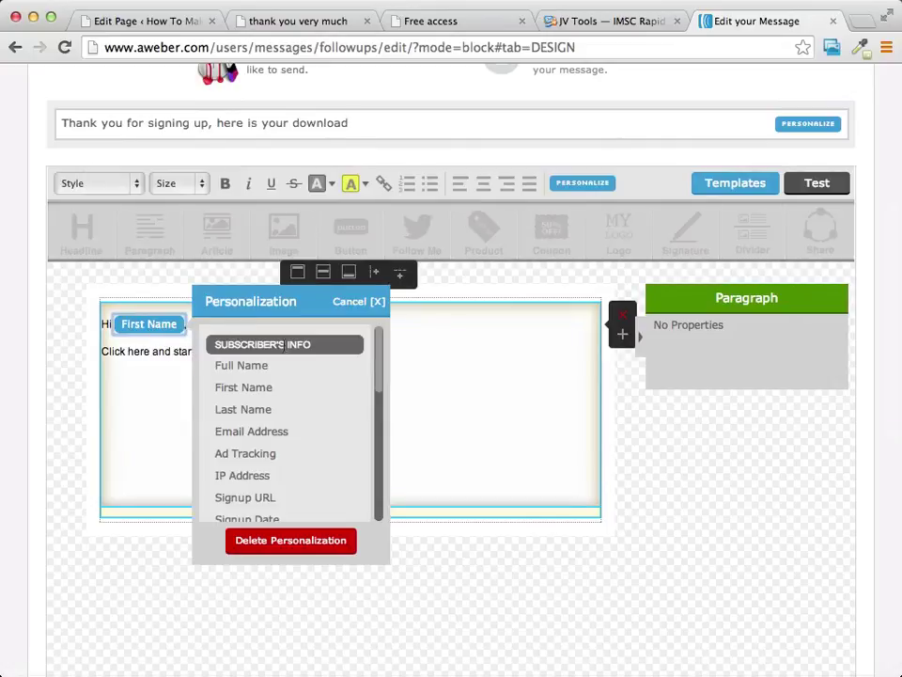
click(304, 541)
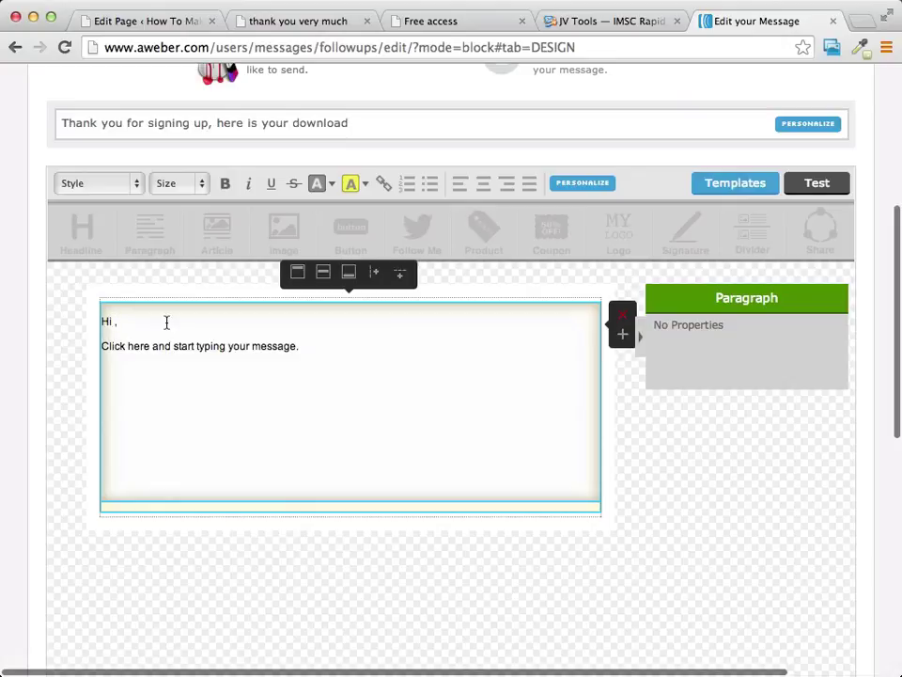
key(BackSpace)
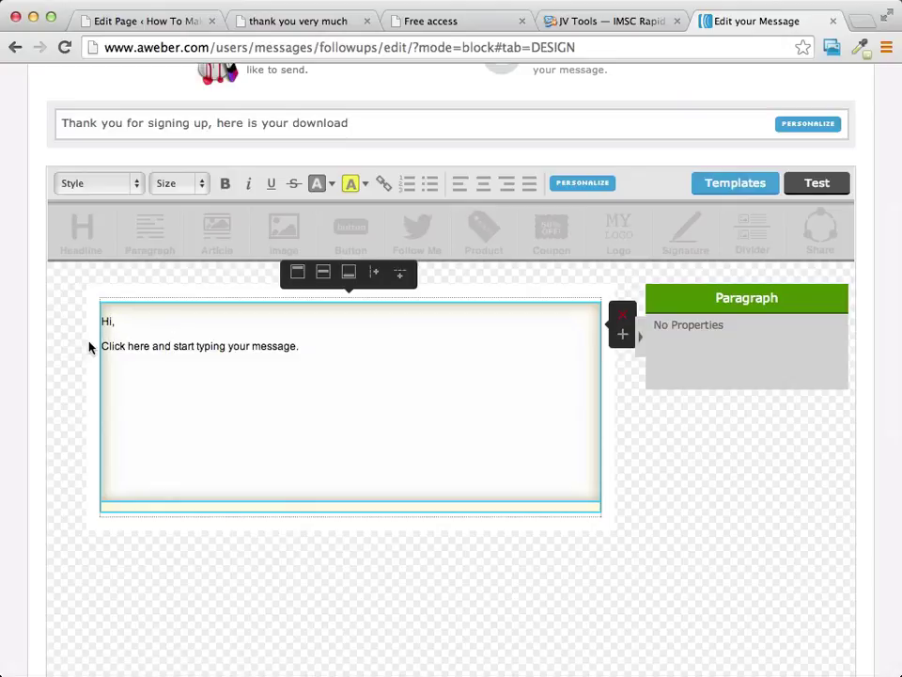
triple_click(256, 346)
click(305, 348)
drag(310, 349, 84, 353)
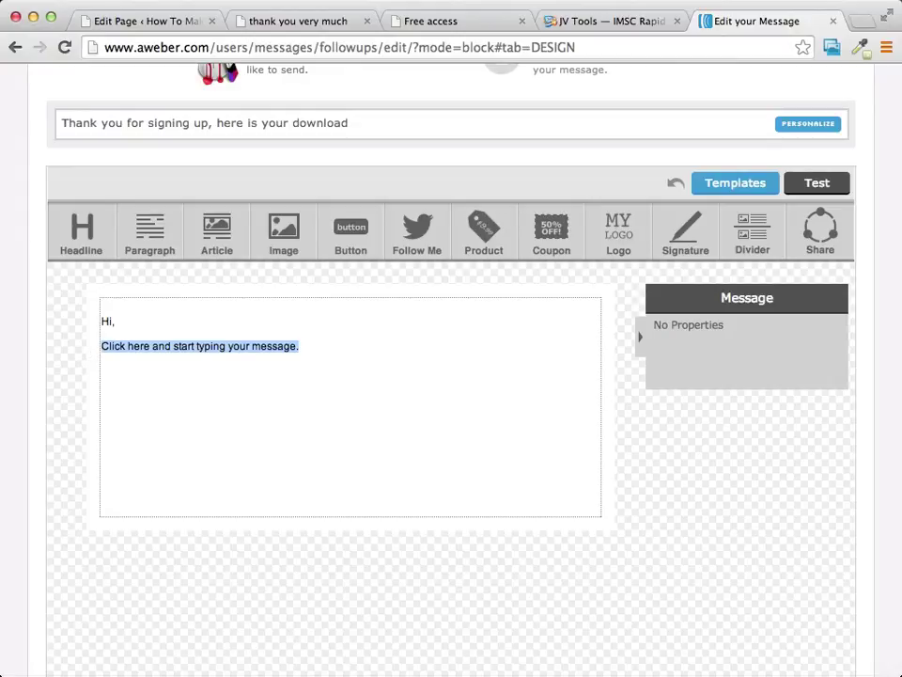
text(Thank you for requesting a copy of "3 List Building Secrets" Here is your download link:  http://howmakecashfromhome.com/thank-you-very-much/  If you have any questions or need any help, please let me know.  Thanks, Mark)
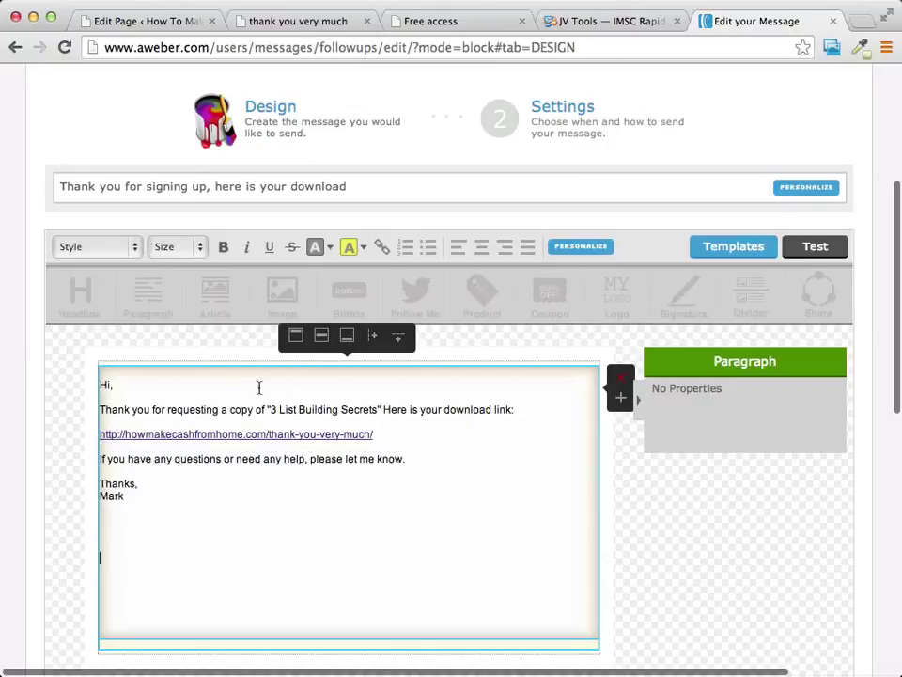
Step: Save the thank-you message and proceed to its settings
scroll(192, 369, right, 2)
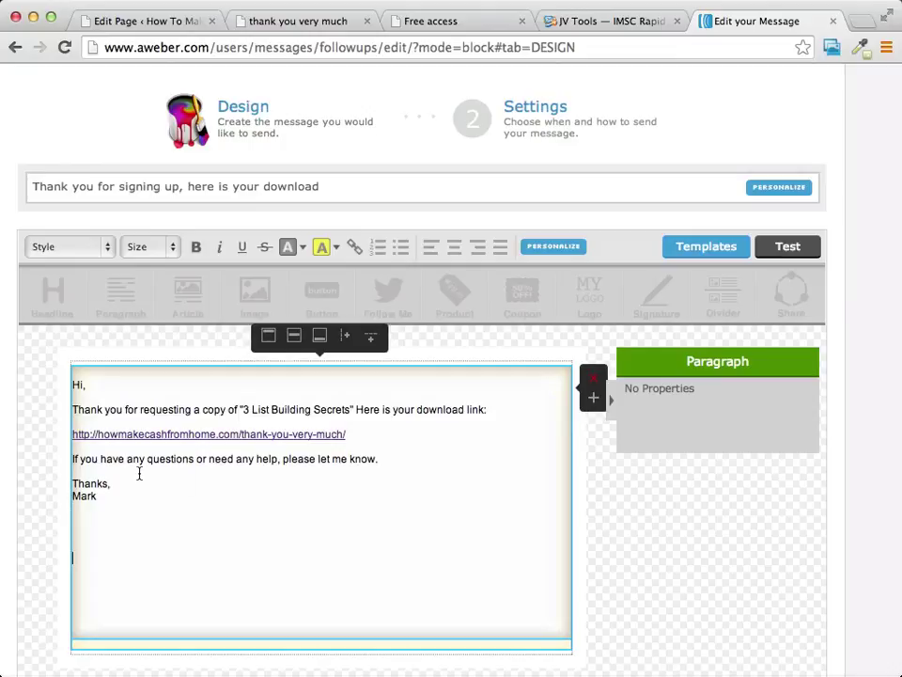
scroll(555, 481, down, 5)
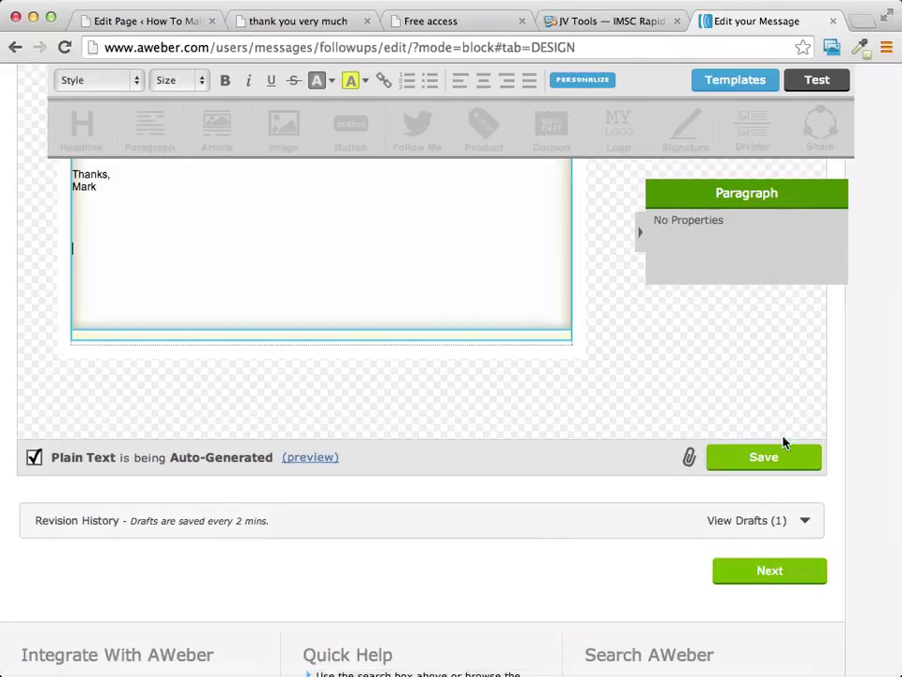
click(767, 460)
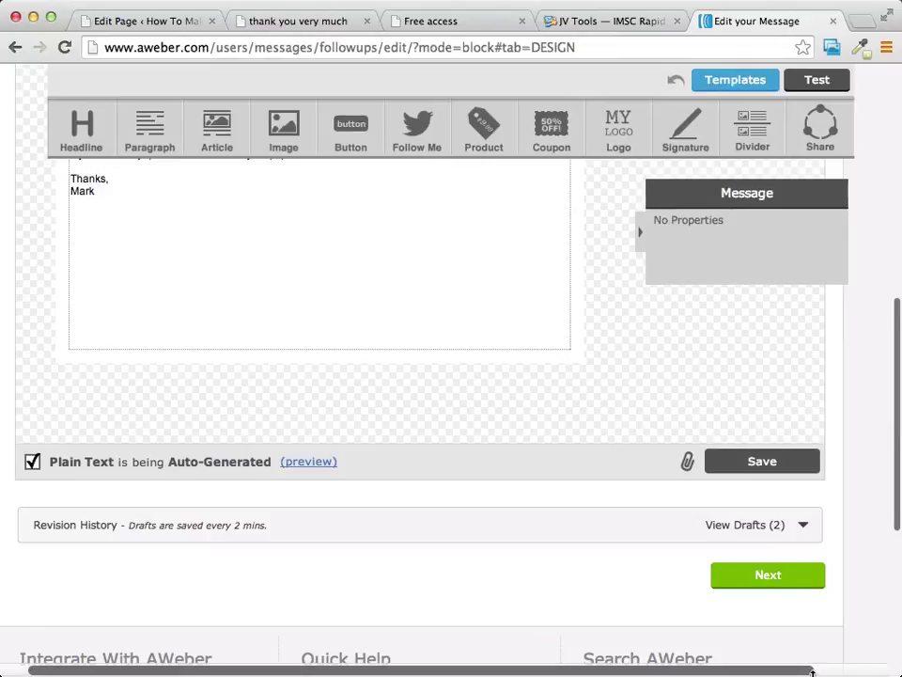
click(759, 576)
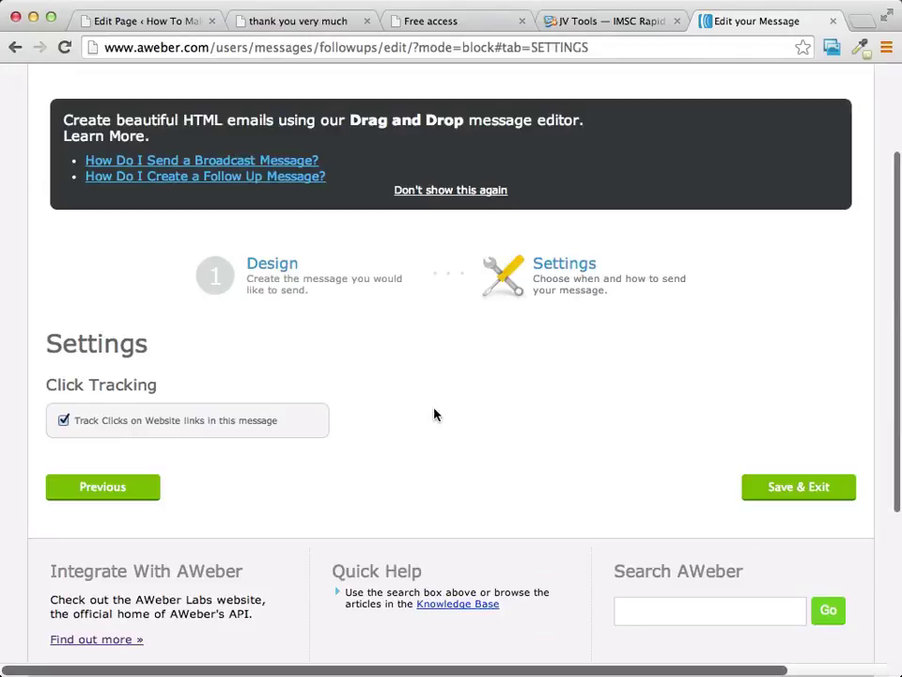
Step: Toggle click tracking for website links in the thank-you message, and save and exit it
click(63, 421)
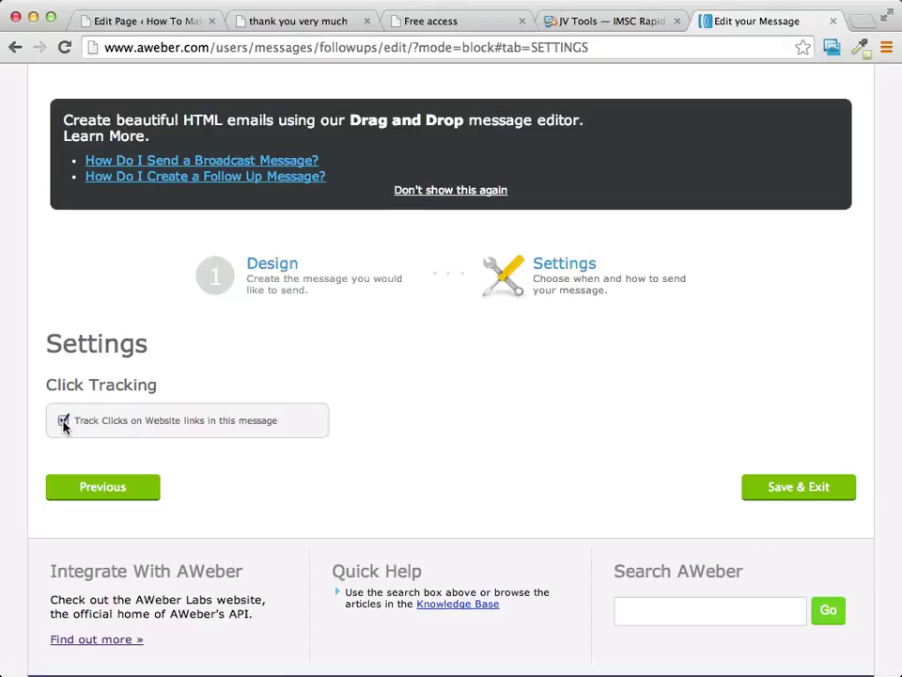
click(62, 421)
click(62, 421)
click(813, 496)
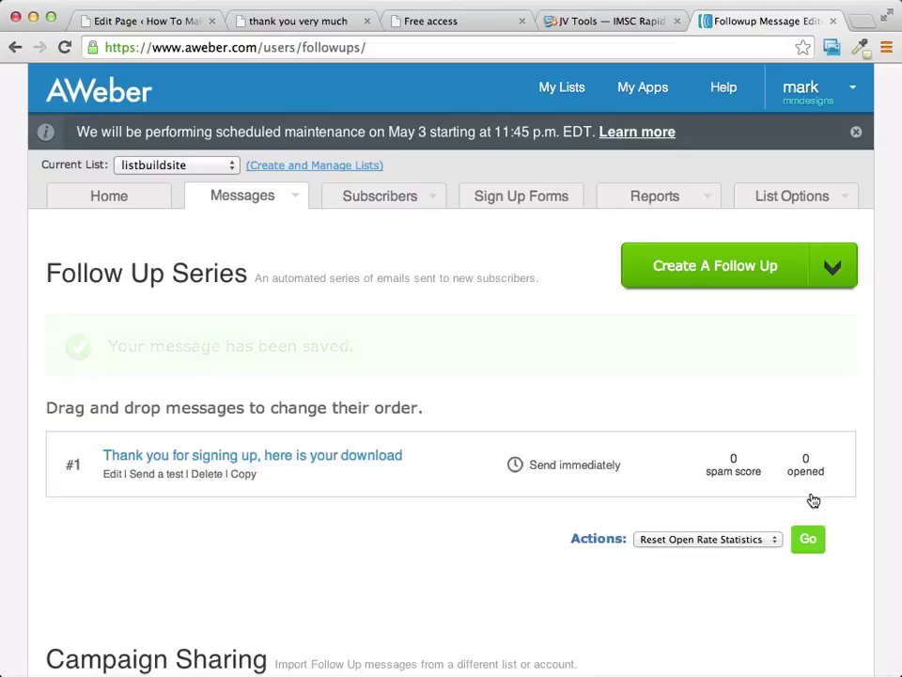
Step: Review the Free access sign-up page and the thank-you download page
click(442, 21)
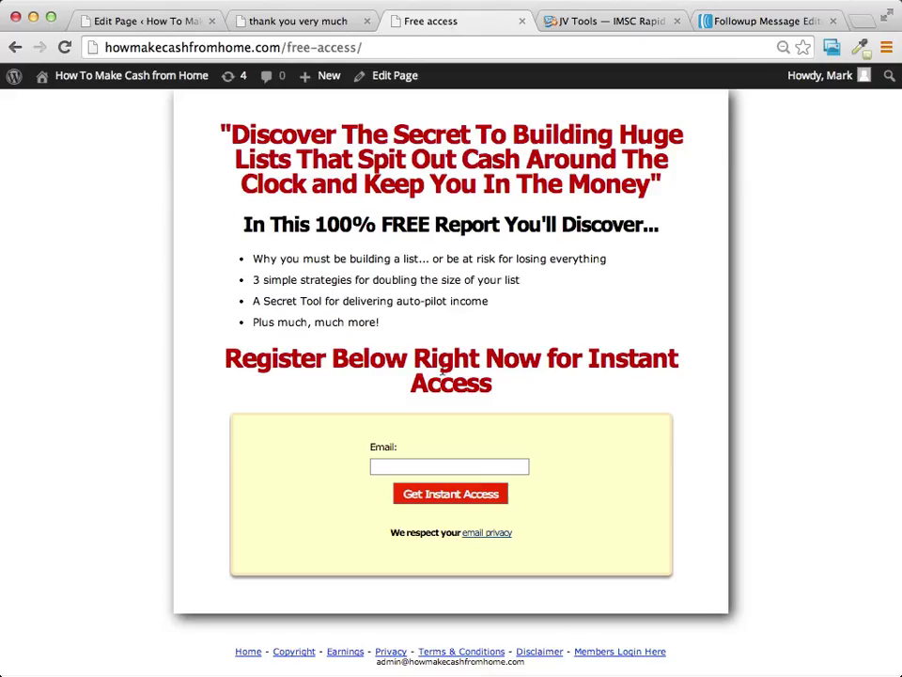
click(276, 22)
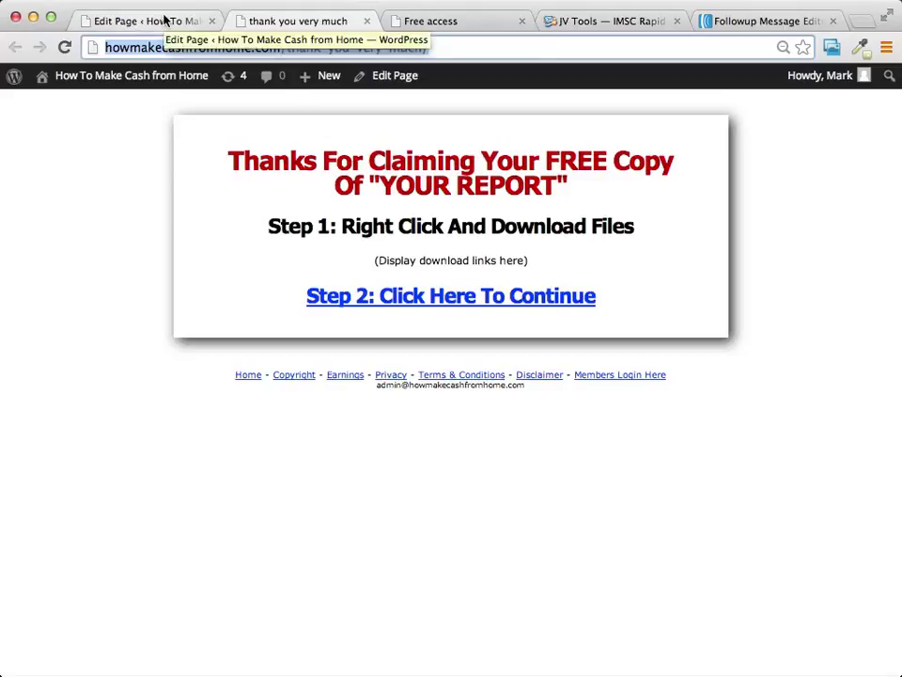
Step: Return to the AWeber follow-up series and start a second follow-up message
click(772, 21)
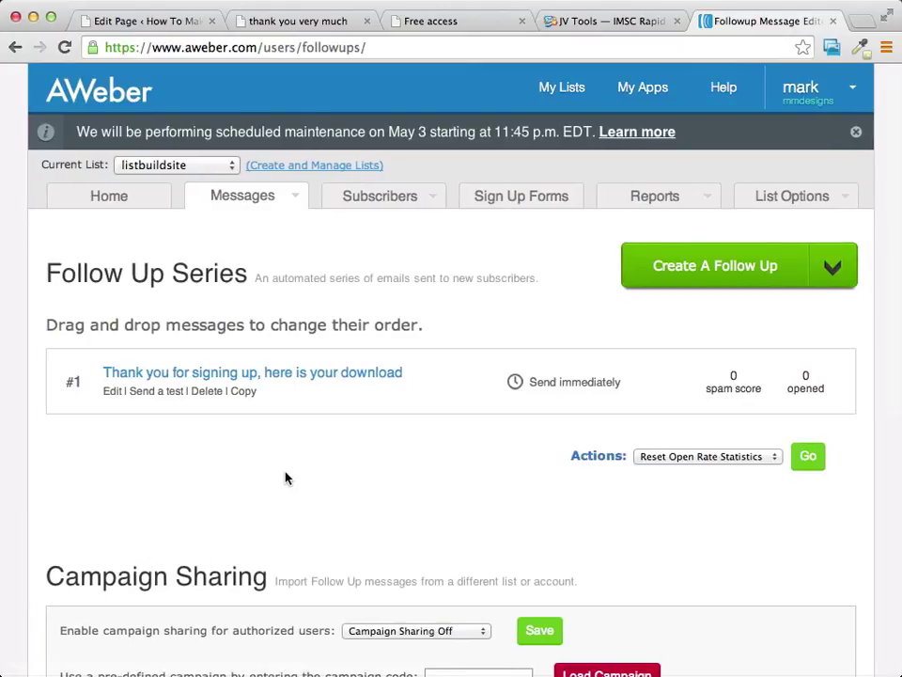
click(831, 267)
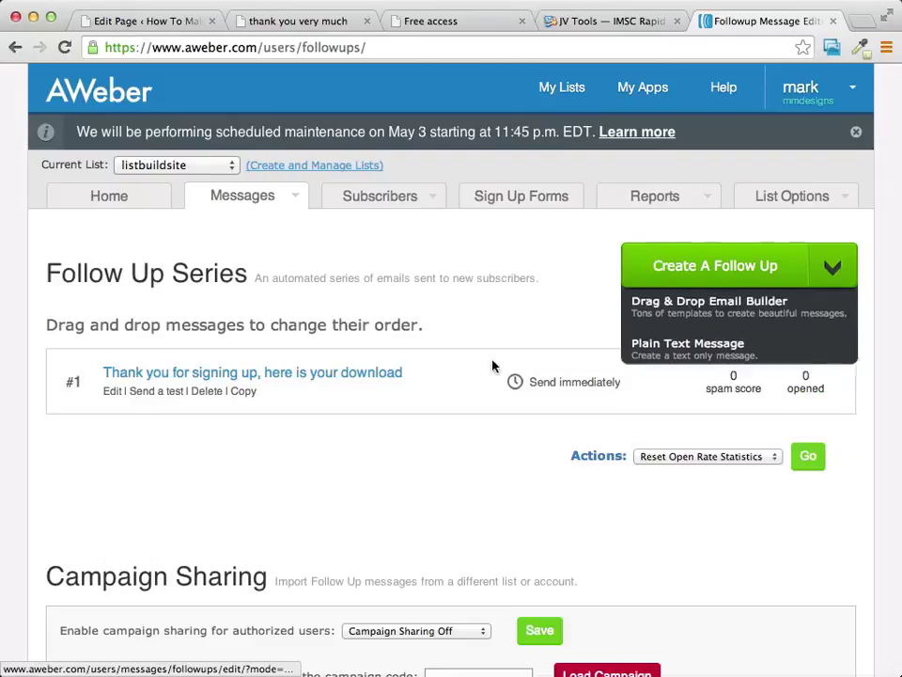
click(721, 267)
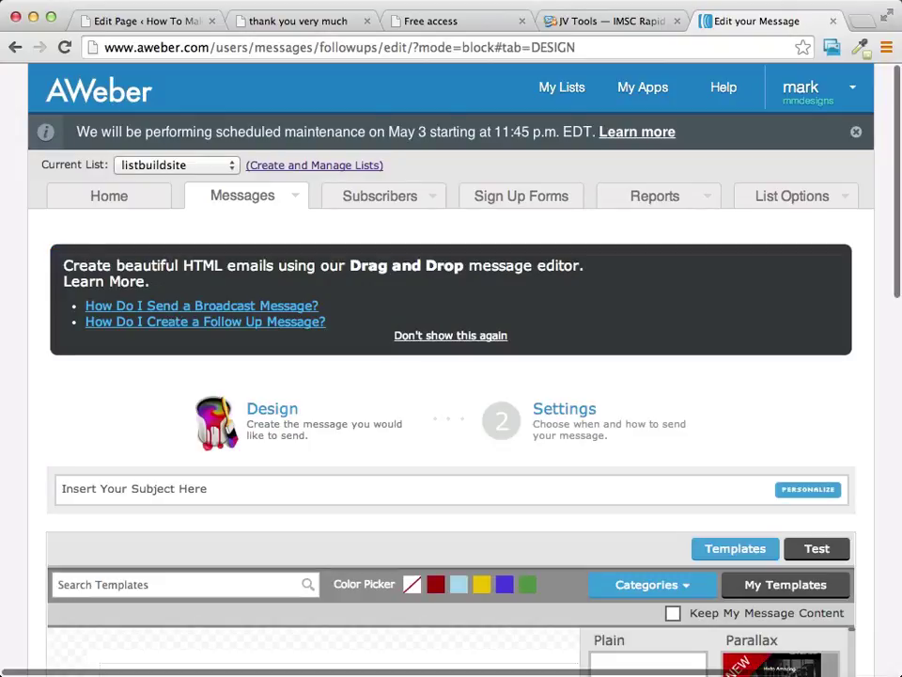
Step: Set the subject to "Hope you are getting the most out of your report" and write "Give good info relating to your niche." and "Pitch your Upsell."
scroll(471, 378, down, 1)
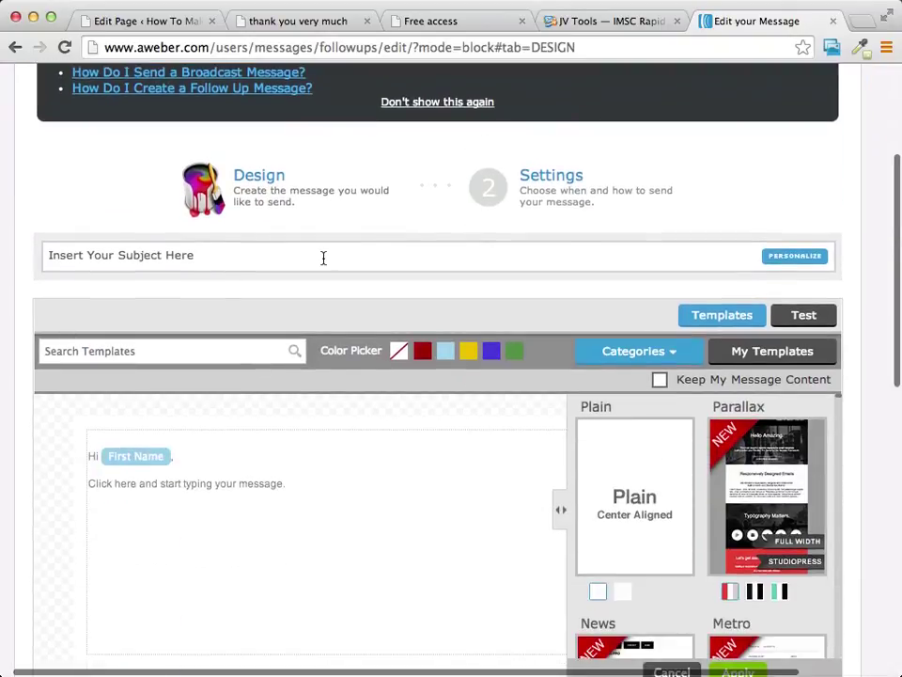
click(250, 258)
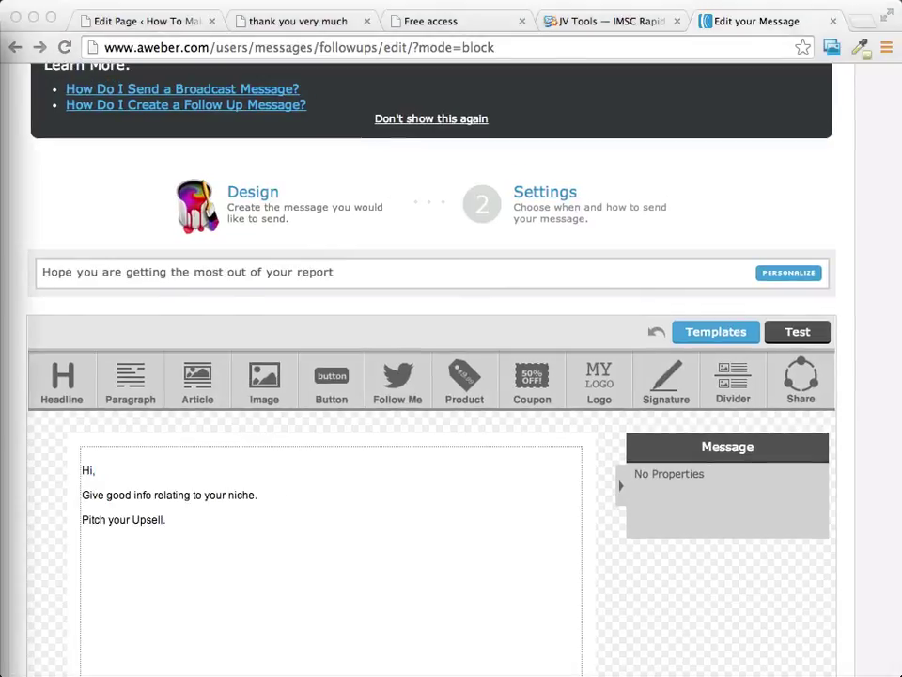
click(252, 274)
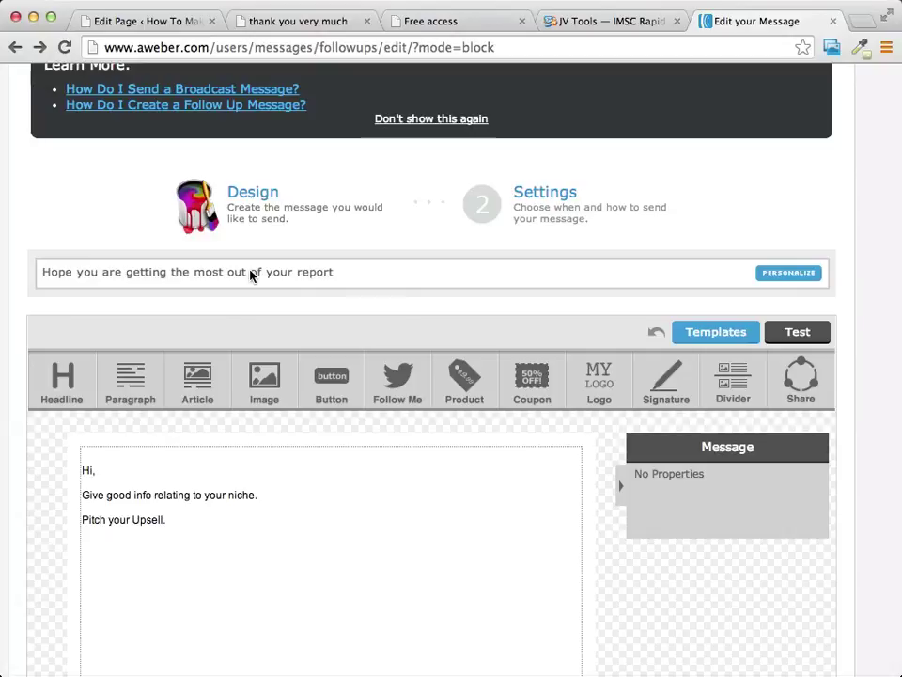
Step: Review the second follow-up message's content and proceed to its interval and send window settings
scroll(364, 460, down, 2)
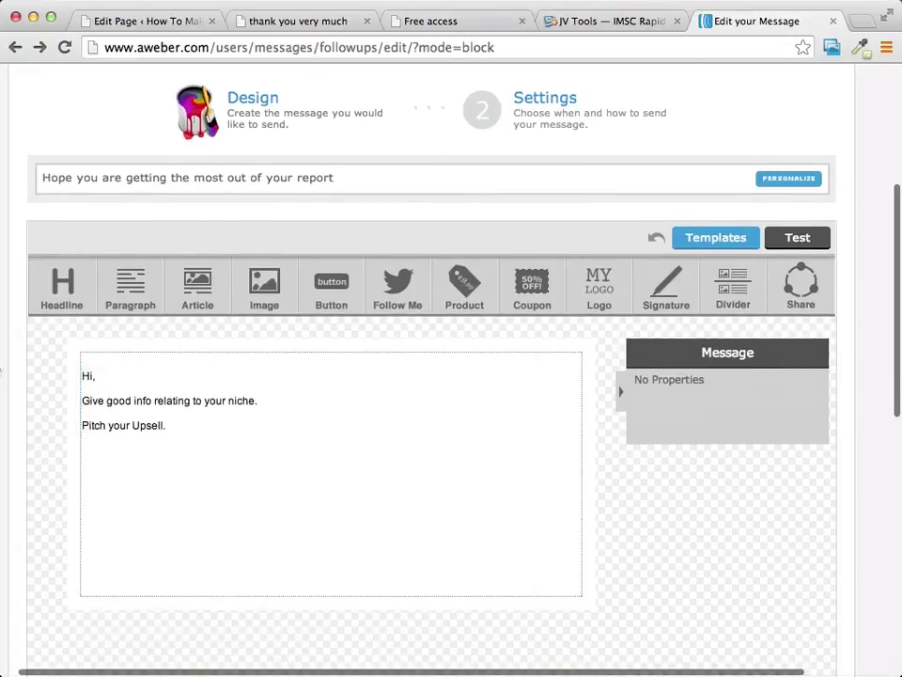
scroll(161, 403, right, 5)
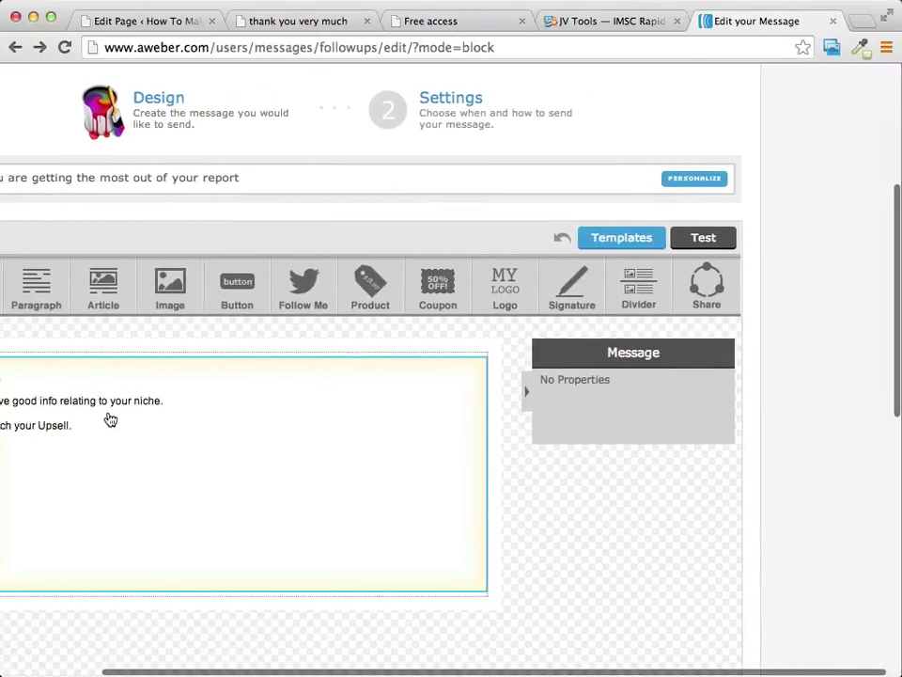
scroll(110, 419, left, 5)
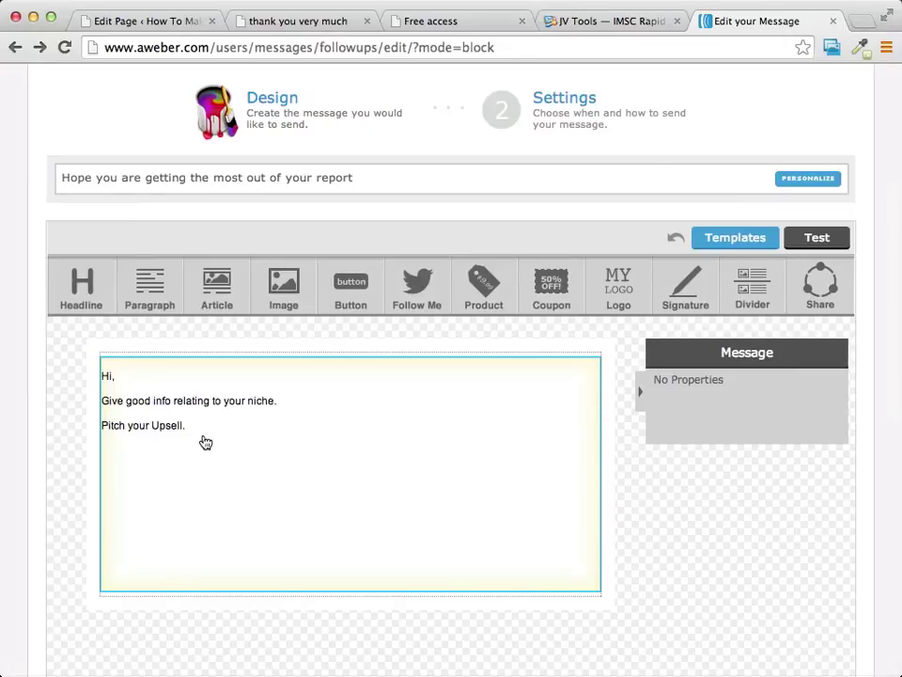
scroll(230, 438, right, 3)
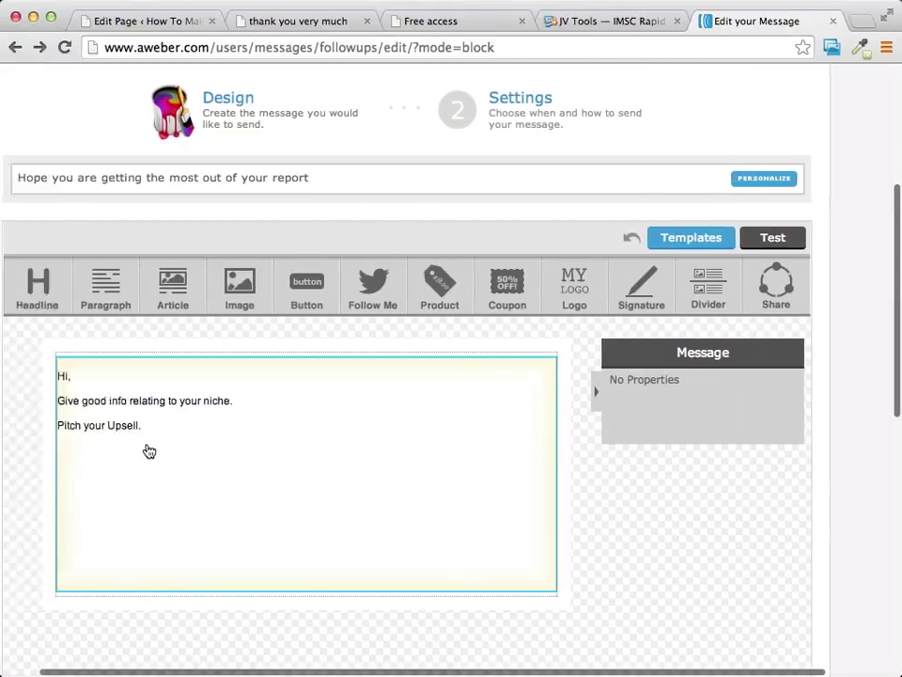
scroll(630, 523, down, 5)
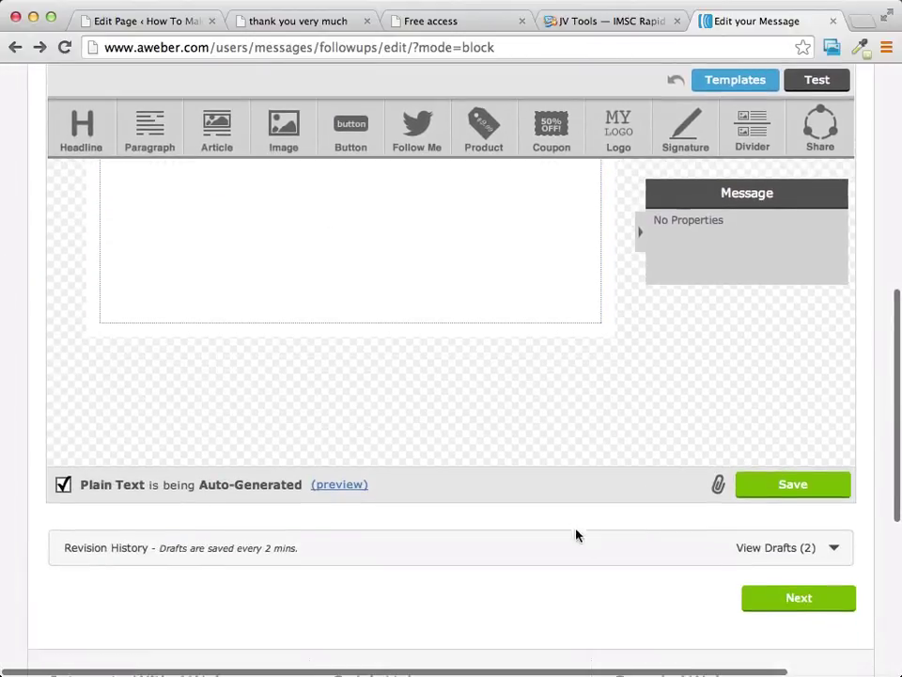
click(798, 603)
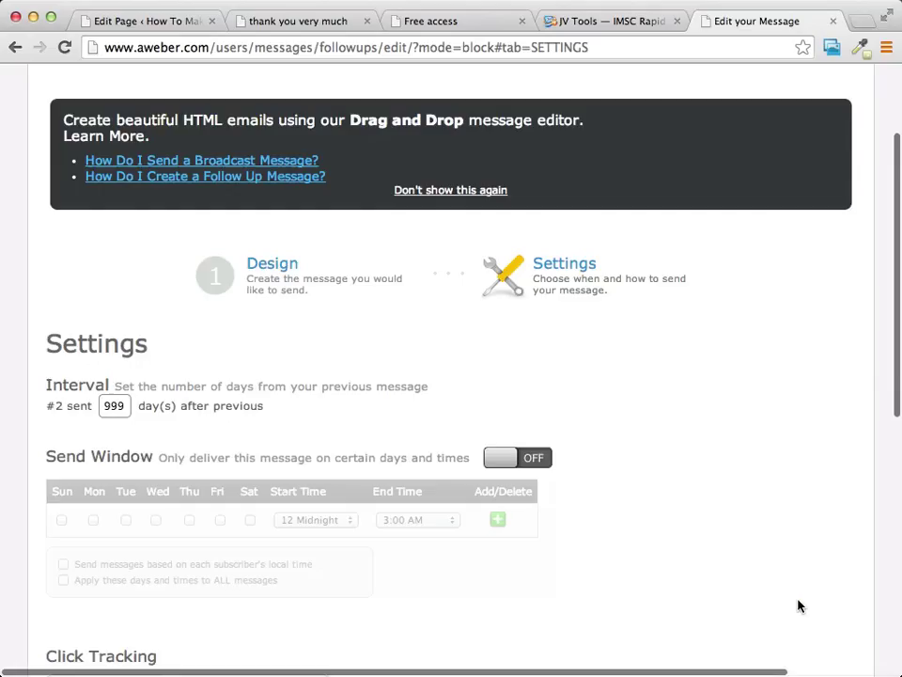
scroll(414, 365, down, 2)
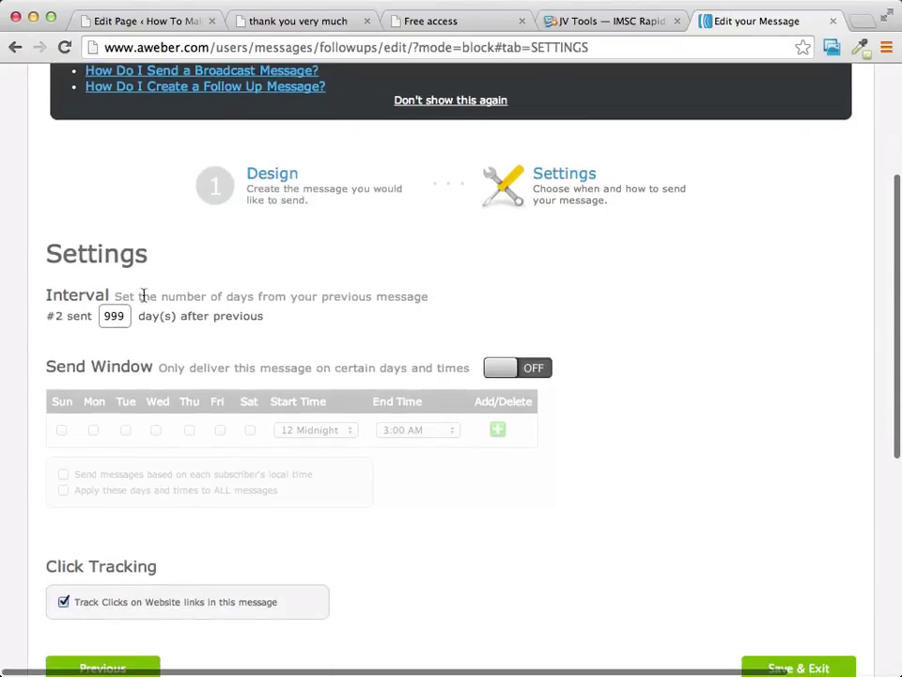
Step: Set the second follow-up message to send 1 day after the previous one, keep click tracking on, and save it
drag(128, 315, 103, 317)
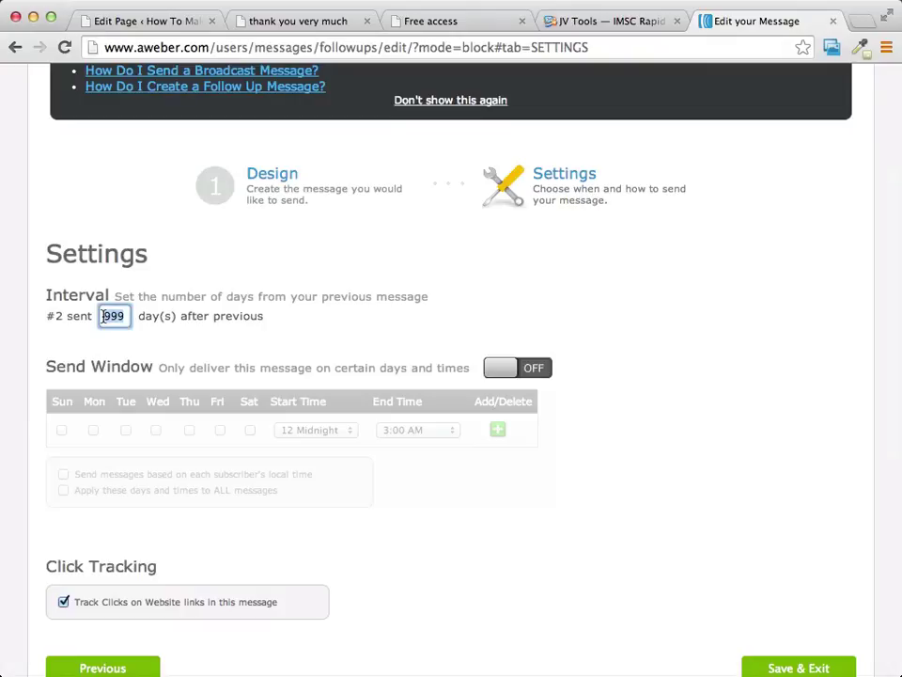
text(1)
scroll(577, 332, down, 1)
scroll(577, 332, down, 3)
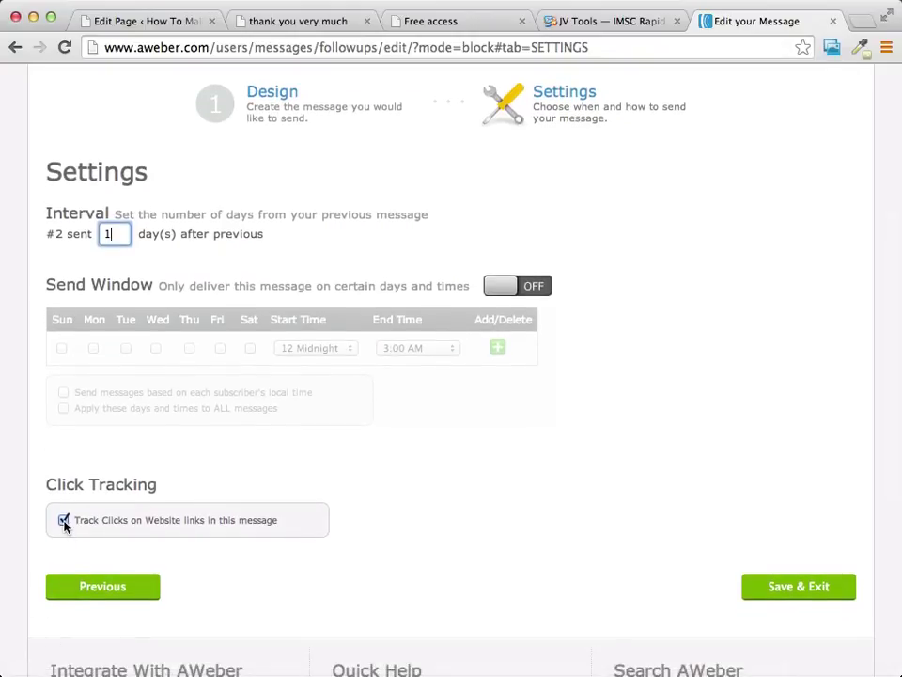
click(63, 520)
click(63, 521)
click(796, 587)
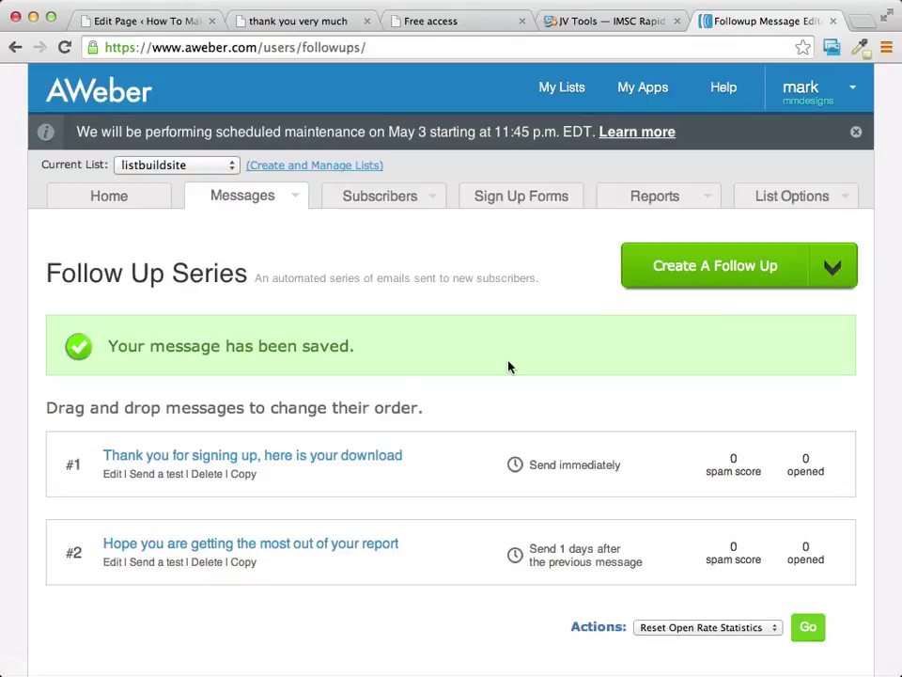
Step: Go from the follow-up series to the broadcast messages and start creating the first broadcast
scroll(508, 366, down, 2)
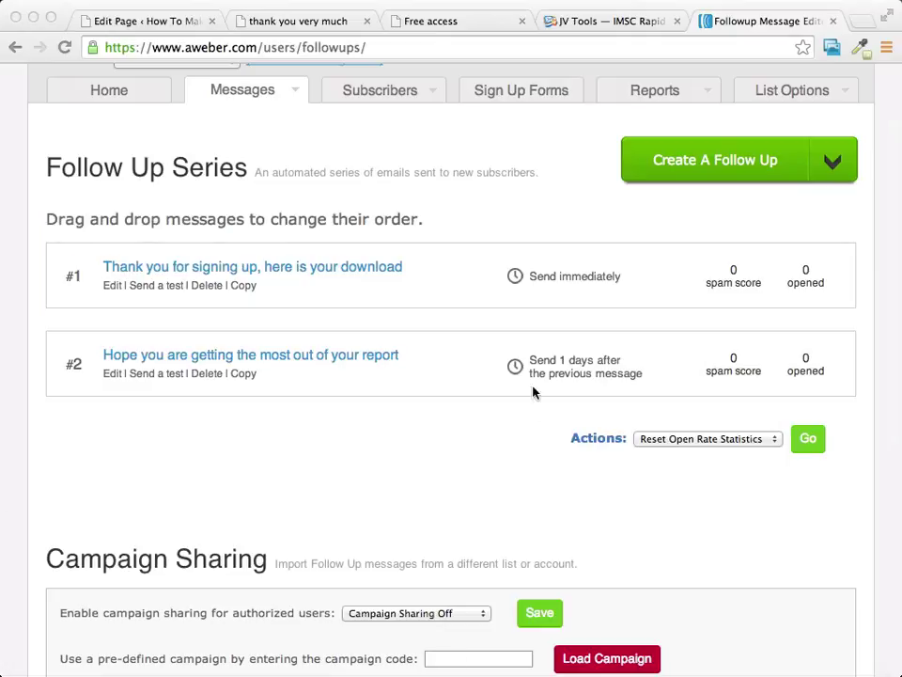
scroll(354, 436, up, 2)
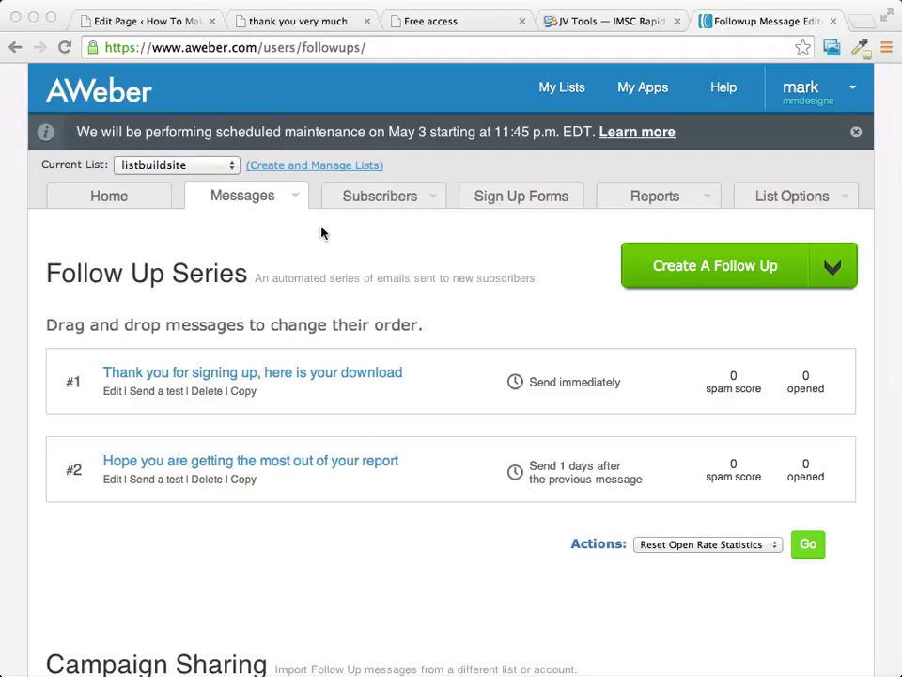
click(293, 246)
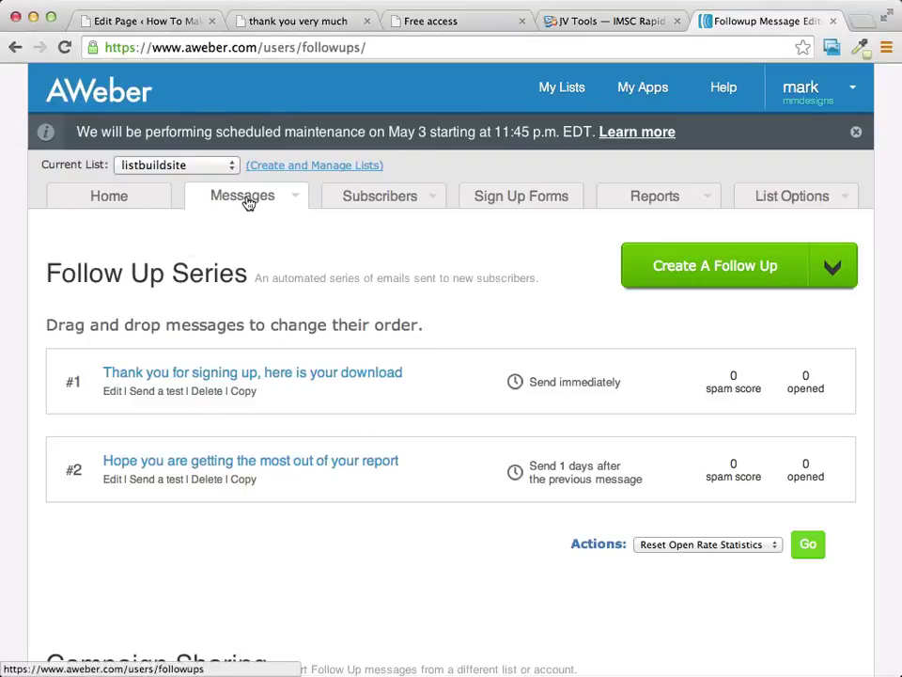
mouse_move(248, 201)
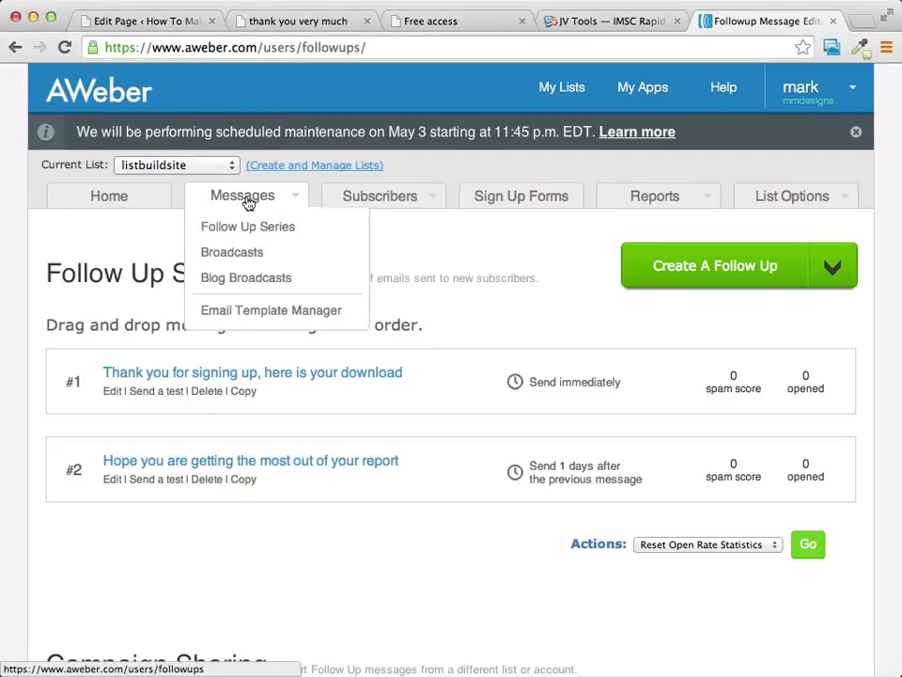
click(235, 255)
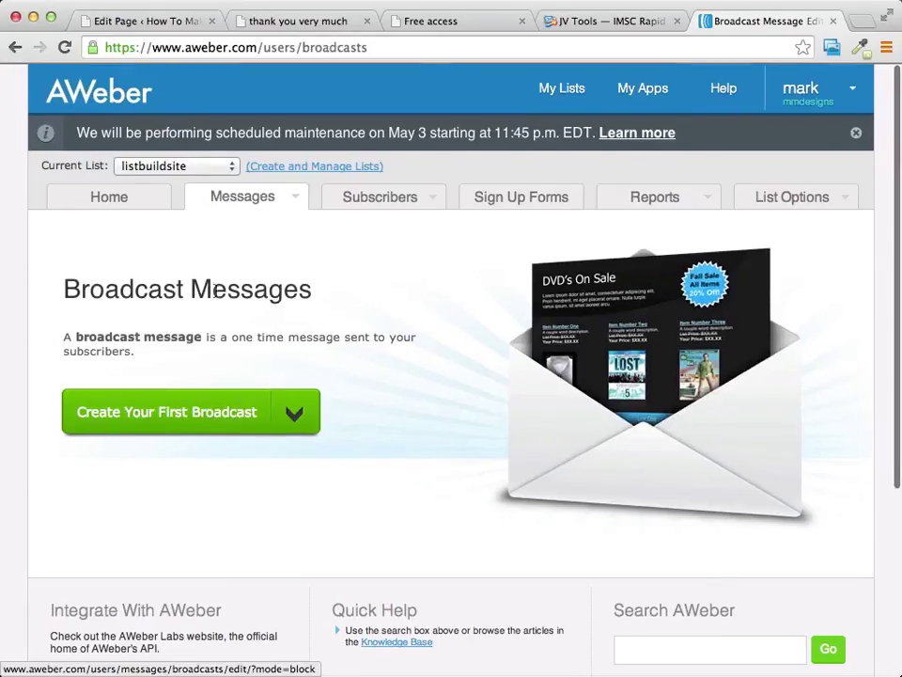
click(204, 423)
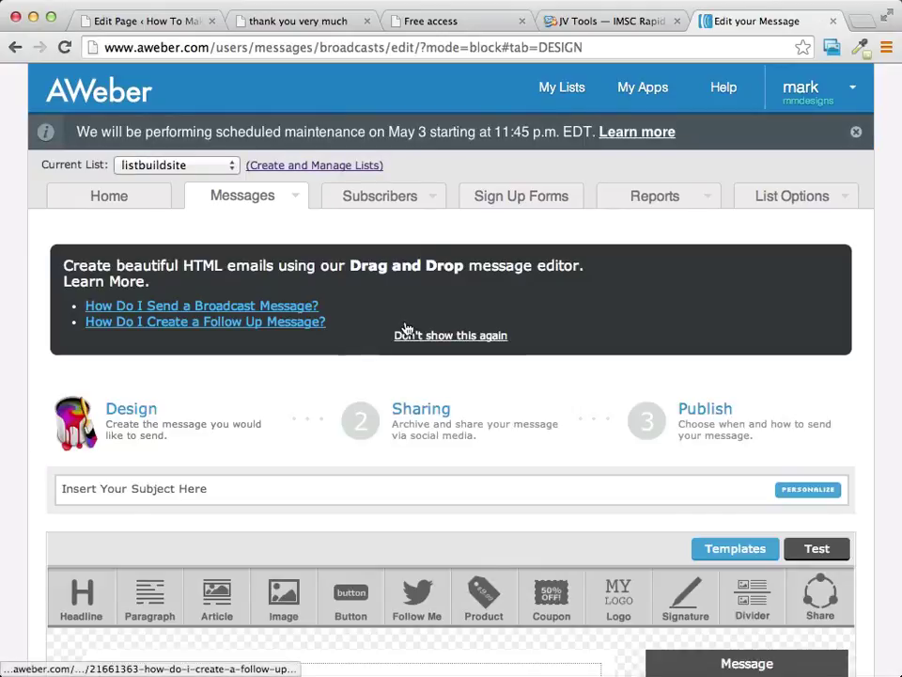
Step: Set the broadcast's subject to "Hey look at this special offer"
scroll(421, 305, down, 2)
click(218, 397)
text(Hey look )
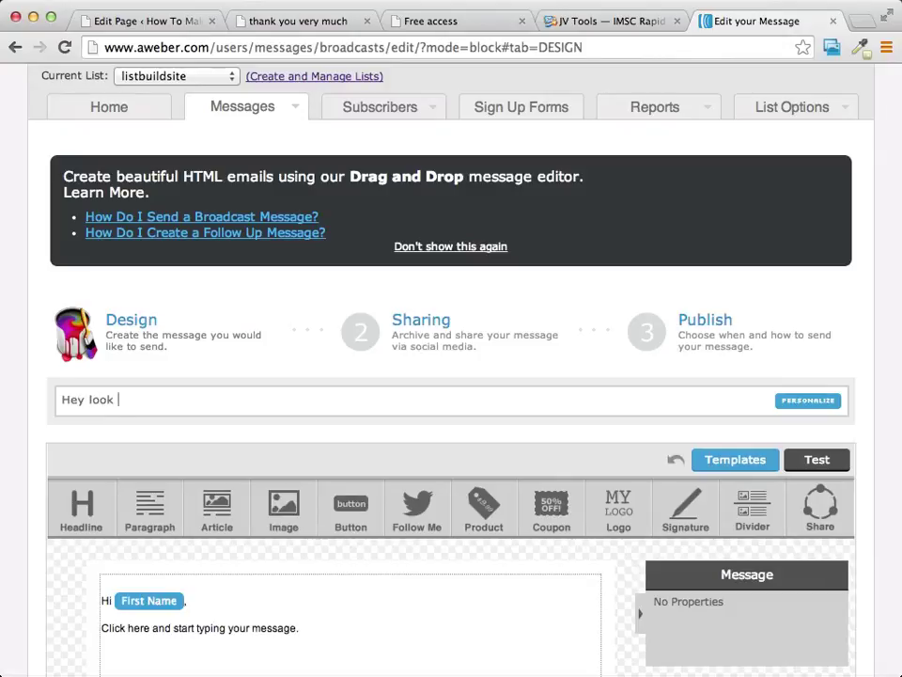
text(at this special offf)
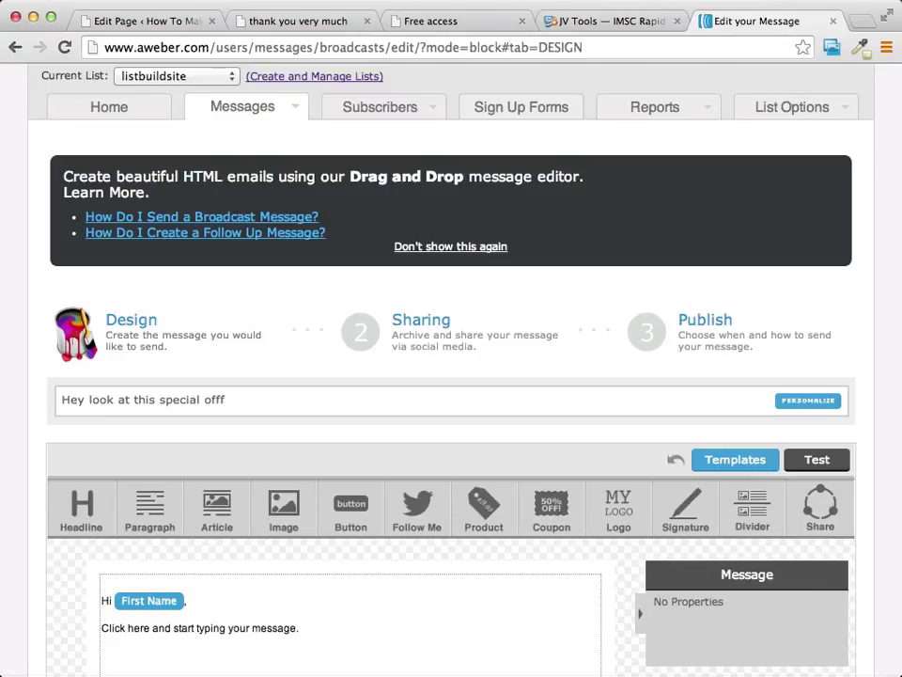
key(BackSpace)
text(er)
scroll(364, 356, down, 5)
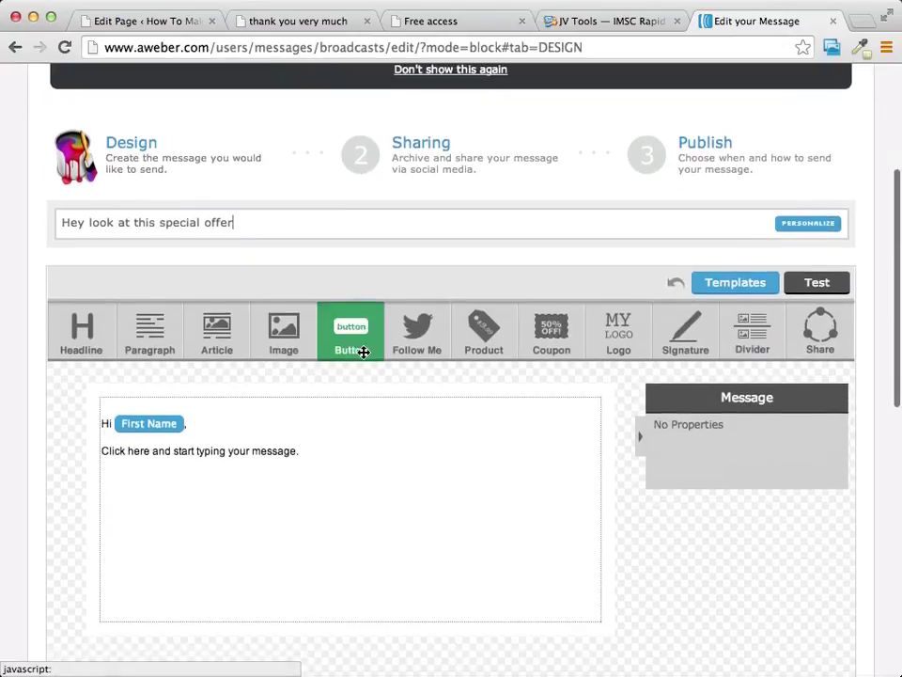
Step: Remove the first-name placeholder and the comma after it from the message greeting, leaving just "Hi"
click(170, 437)
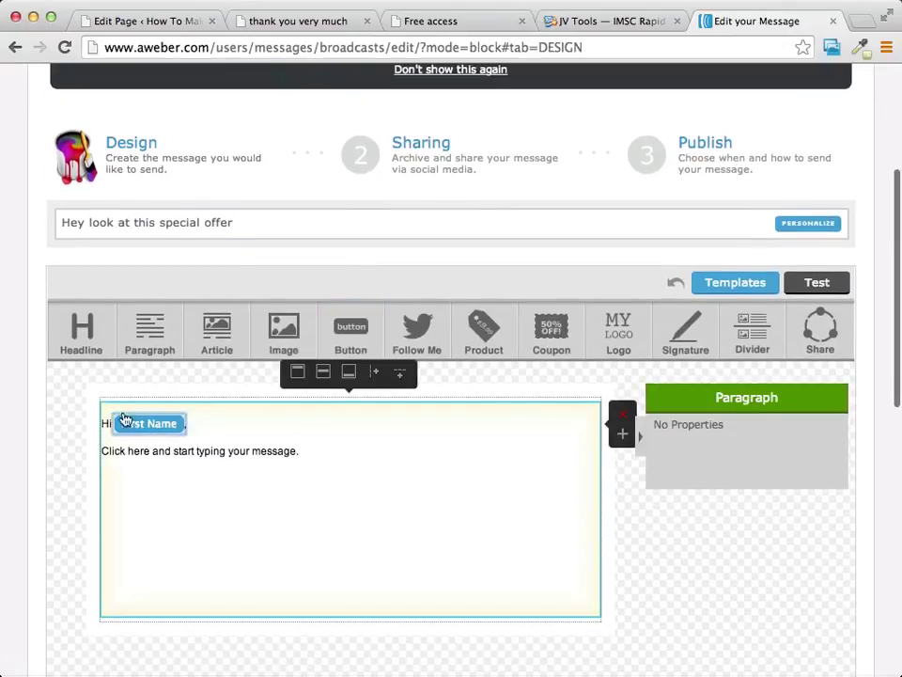
click(146, 434)
click(301, 645)
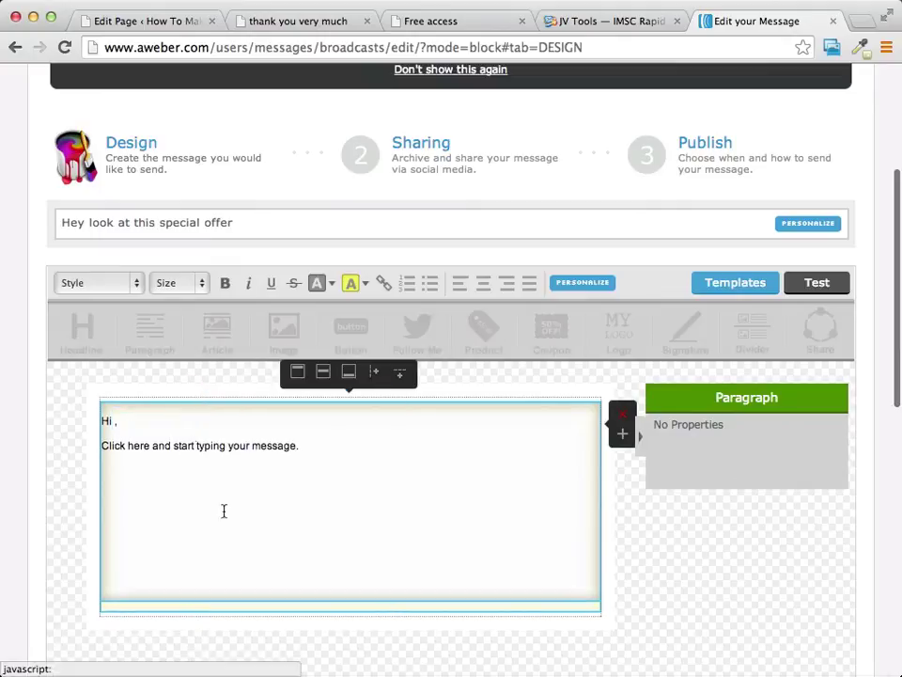
click(126, 424)
key(BackSpace)
key(BackSpace)
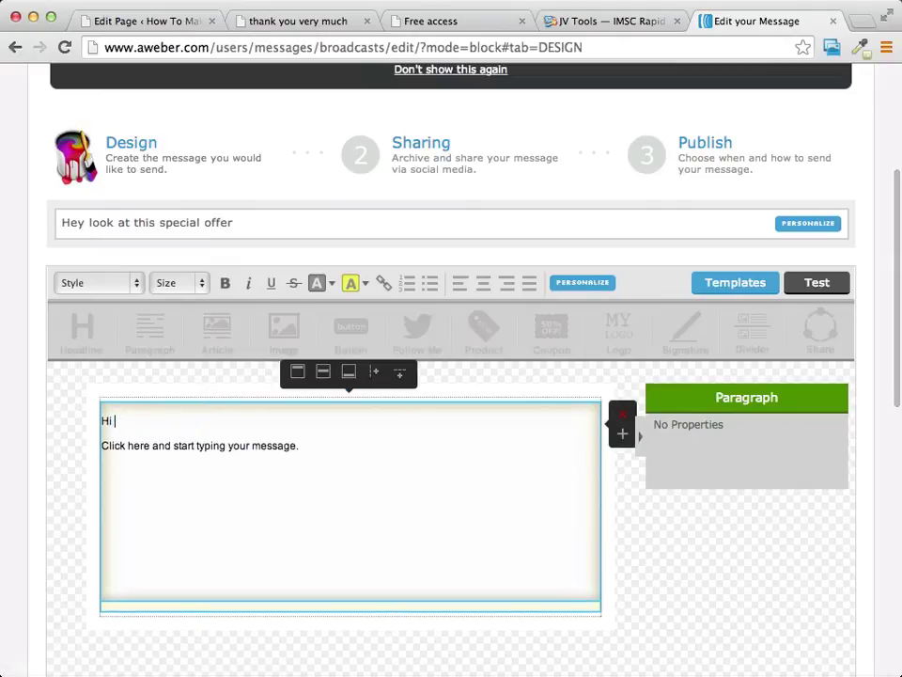
click(665, 560)
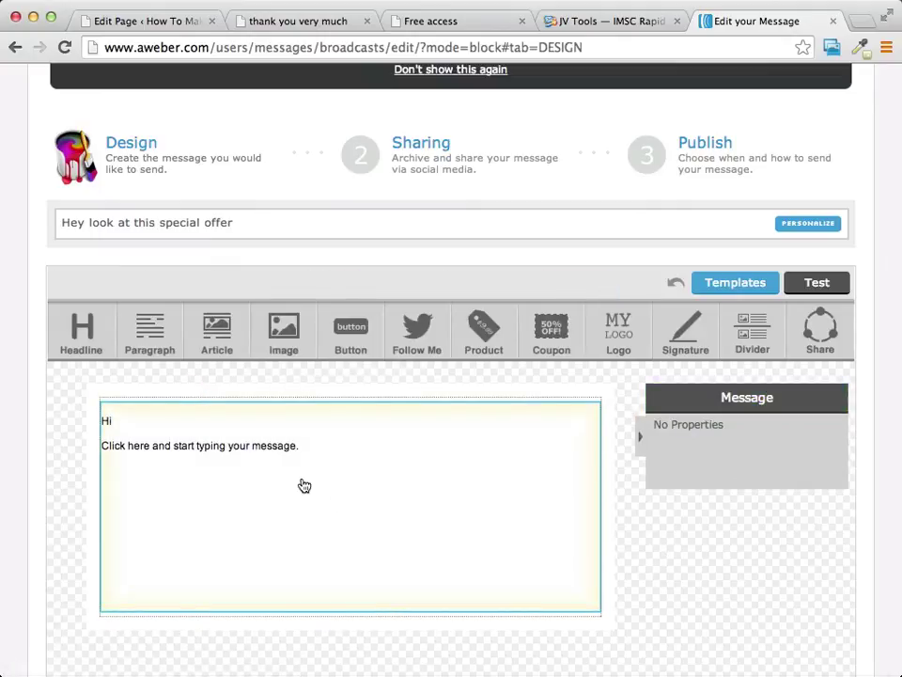
Step: Replace the placeholder body text with "This is a promo message for a product in our niche." and a "Best wishes" sign-off with the sender's name
click(304, 485)
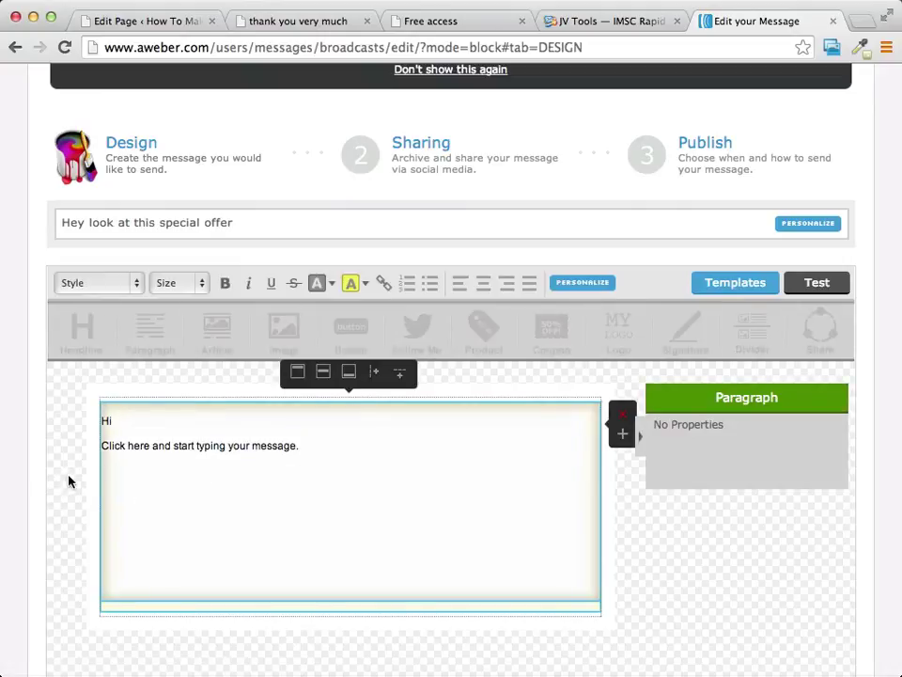
scroll(368, 282, up, 1)
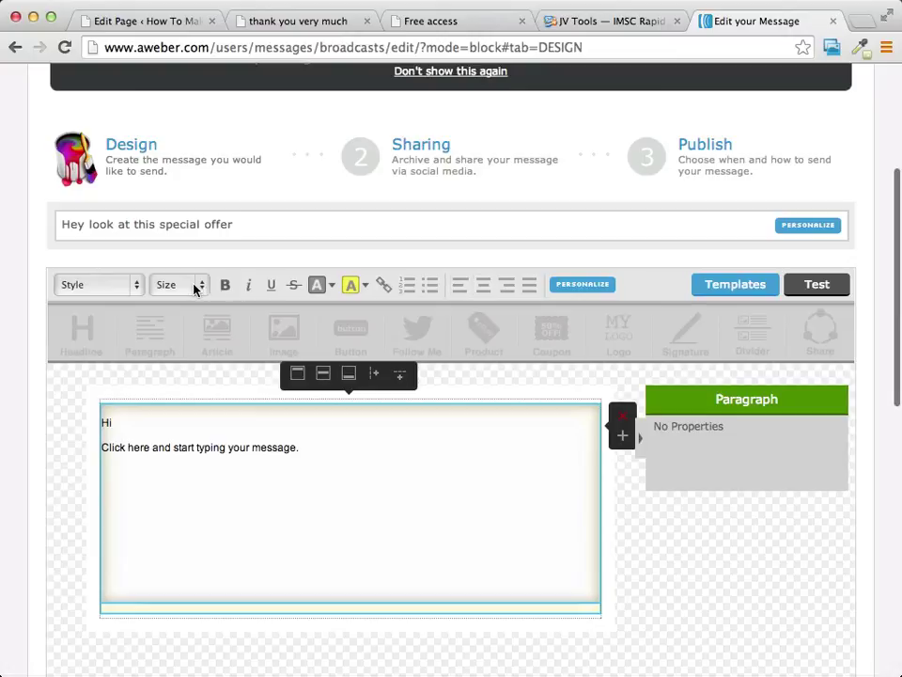
click(153, 497)
key(BackSpace)
click(314, 447)
drag(306, 447, 67, 459)
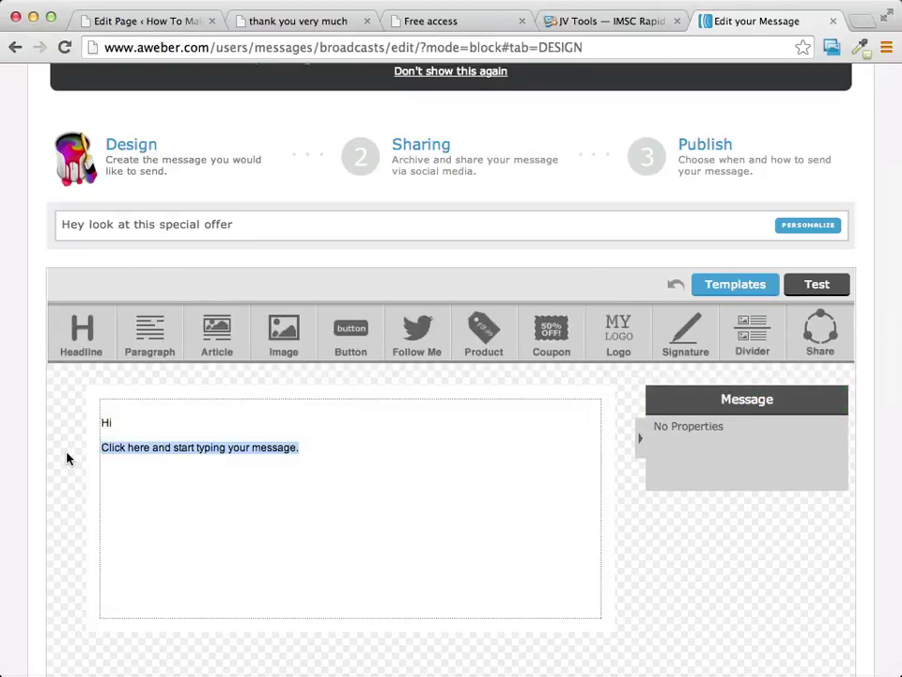
text(This is a promo message for a product in our niche.  Best wishes Mark)
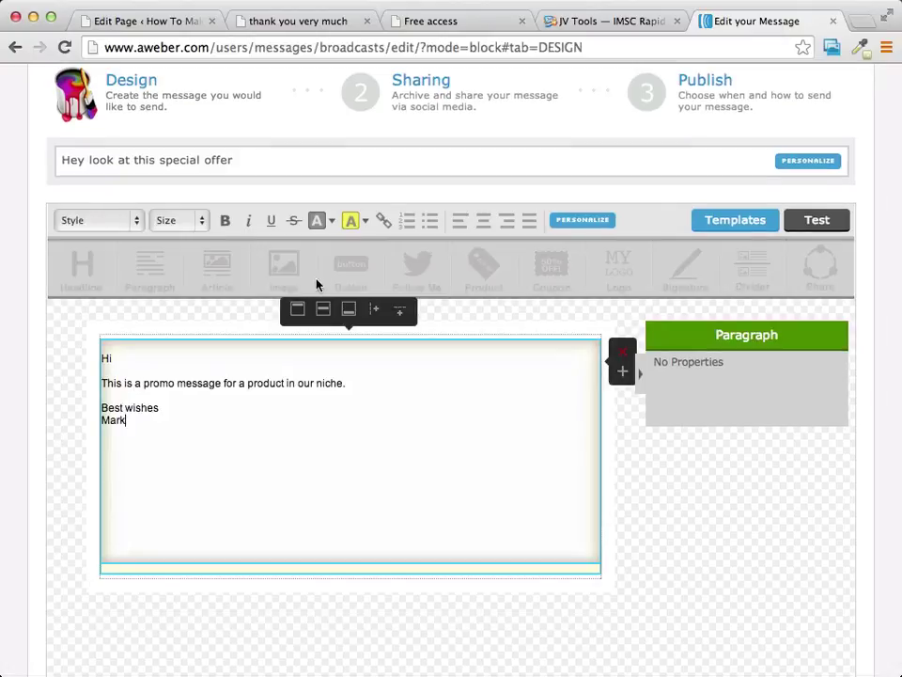
Step: Check the broadcast's finished content and proceed to its sharing settings
click(217, 408)
scroll(658, 552, down, 5)
scroll(651, 541, up, 3)
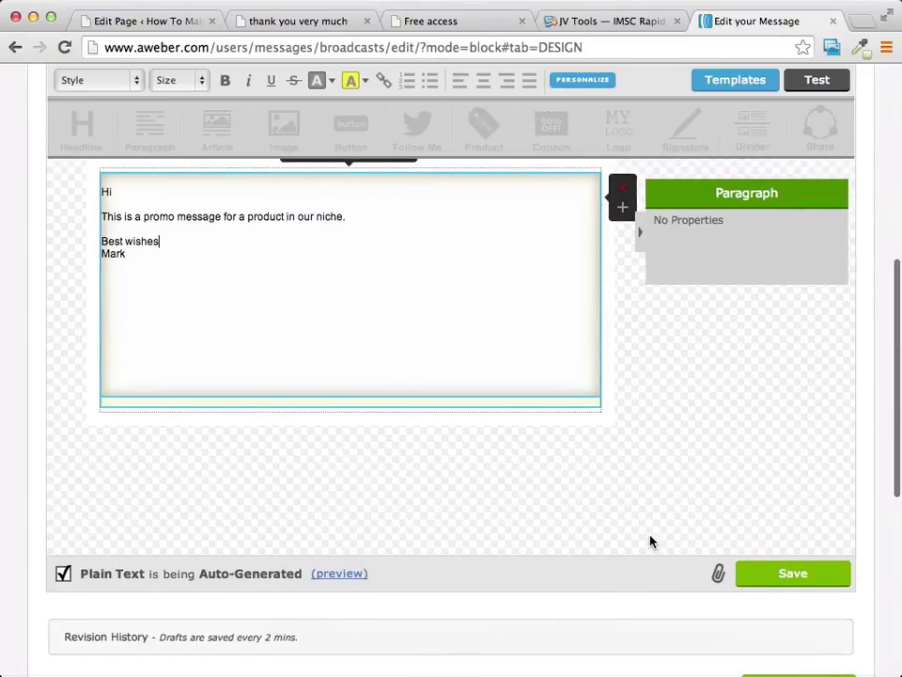
scroll(330, 301, up, 2)
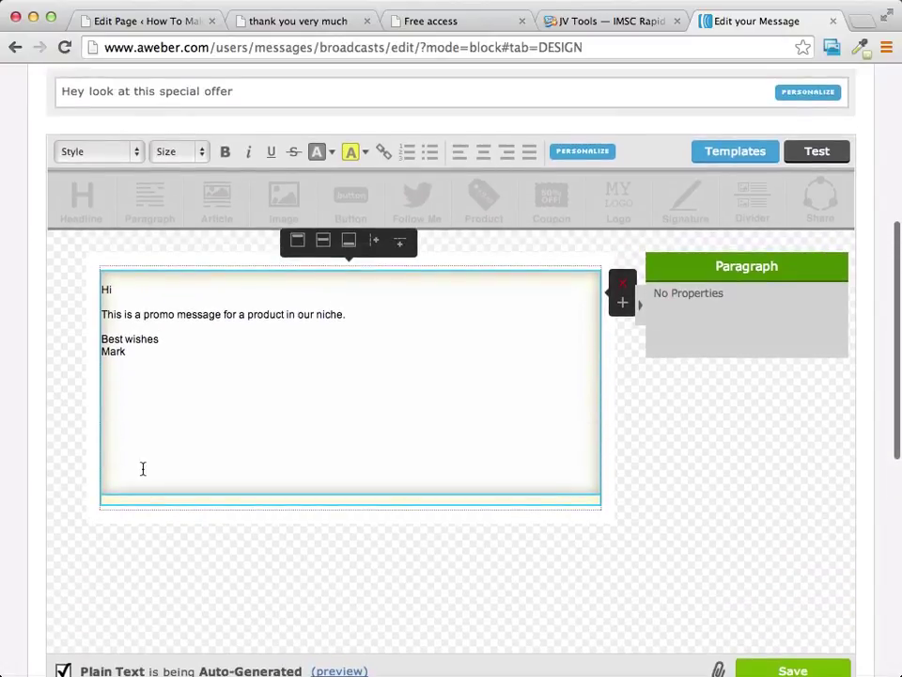
scroll(197, 467, down, 5)
click(798, 601)
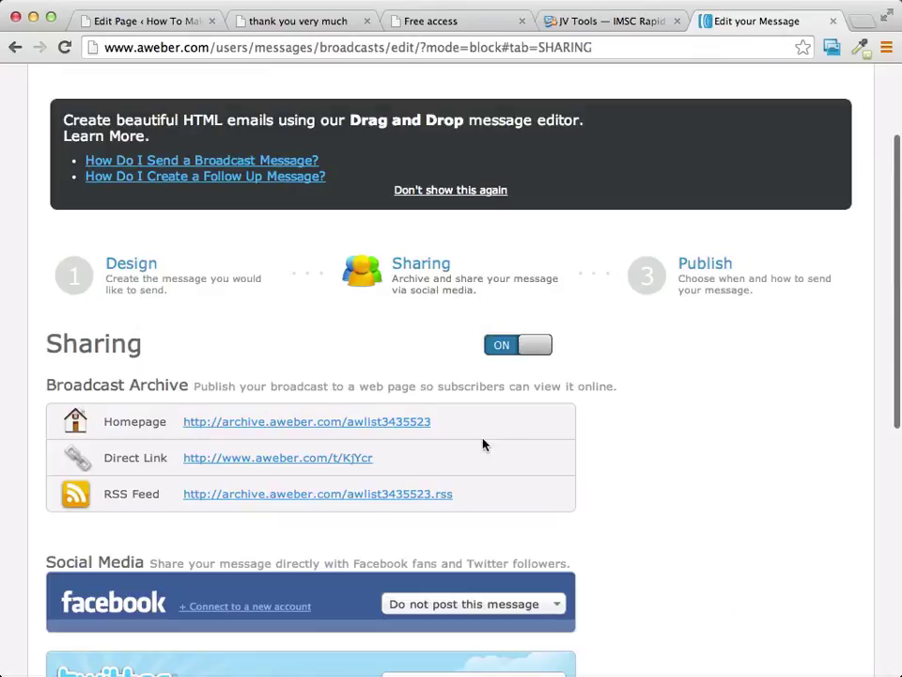
Step: Review the broadcast archive and social media sharing options, leave them as they are, and proceed to publishing
scroll(629, 483, down, 5)
scroll(629, 483, up, 6)
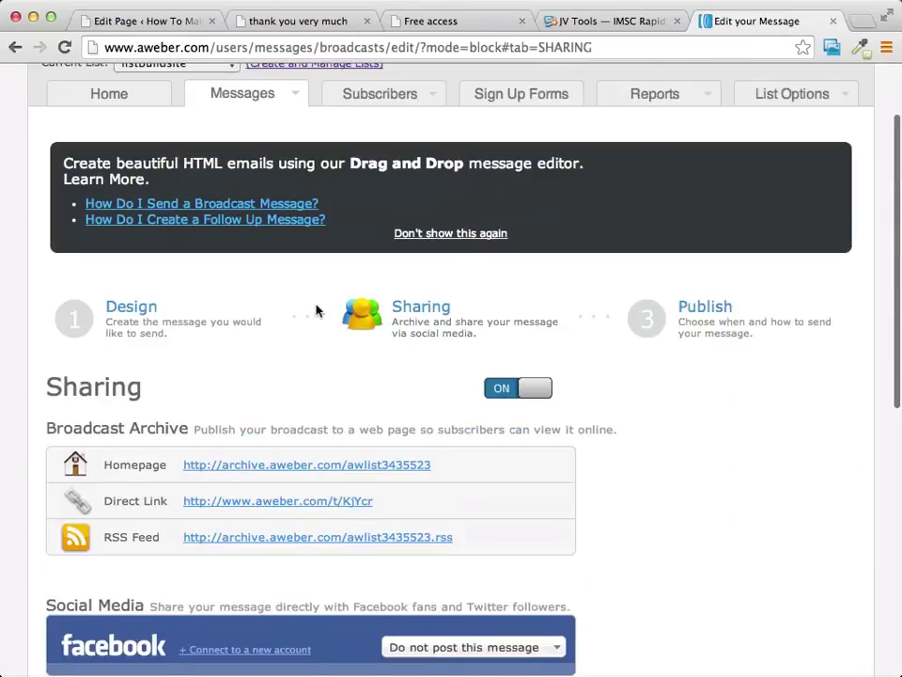
scroll(448, 337, down, 3)
scroll(446, 337, up, 2)
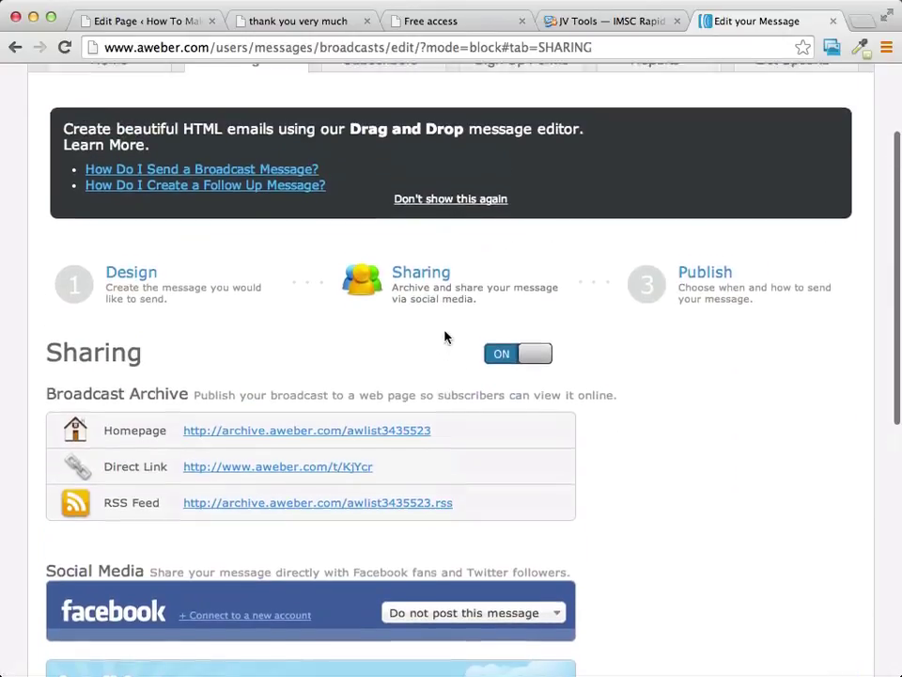
scroll(609, 399, down, 2)
scroll(656, 270, down, 4)
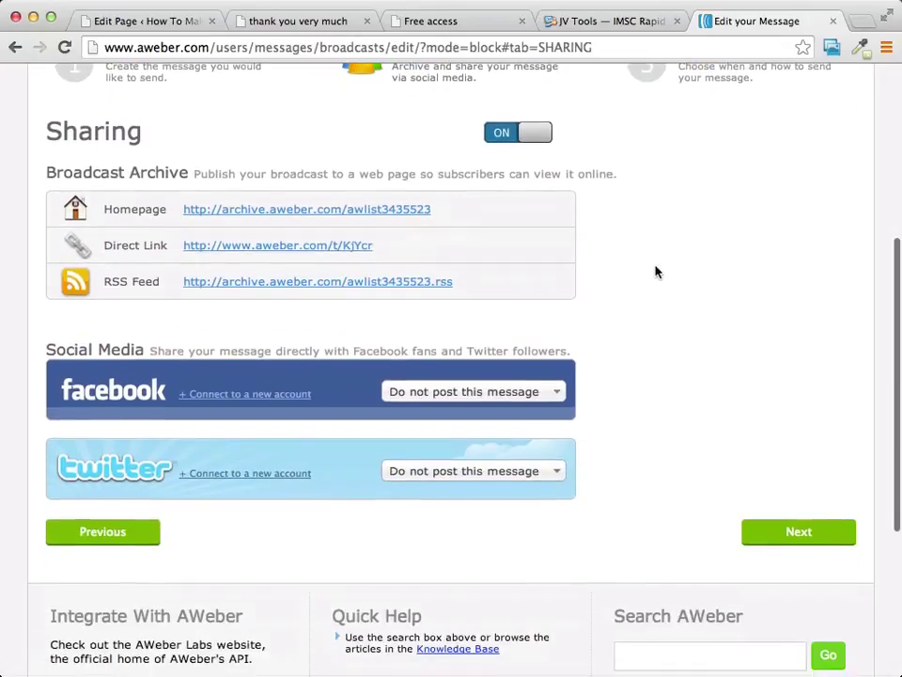
click(798, 532)
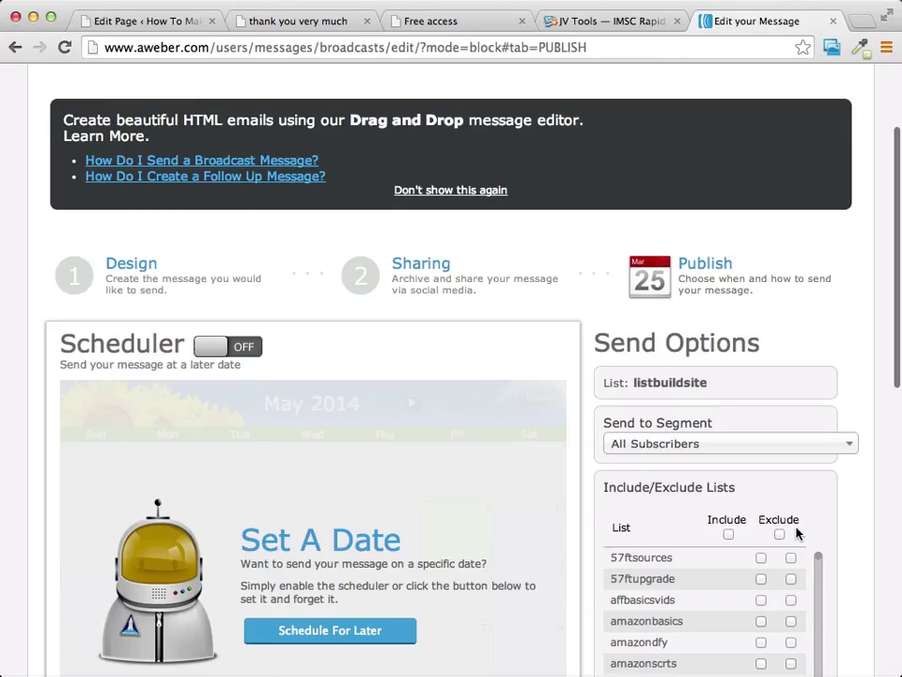
Step: Enable scheduling for the broadcast and set it to send on May 17, 2014 at 12:00 am
scroll(509, 269, down, 5)
scroll(509, 271, up, 6)
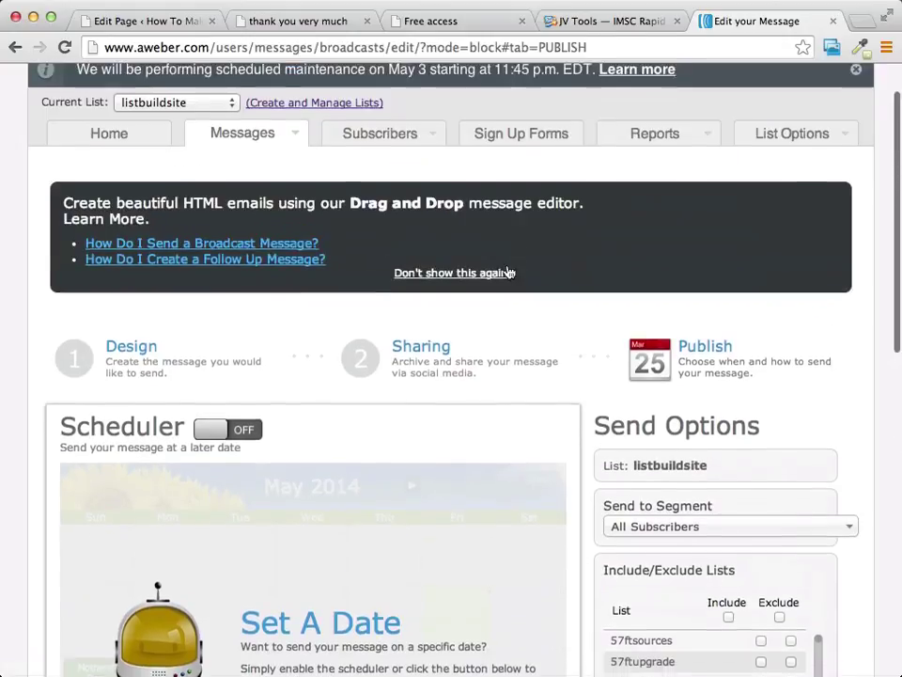
scroll(349, 339, down, 4)
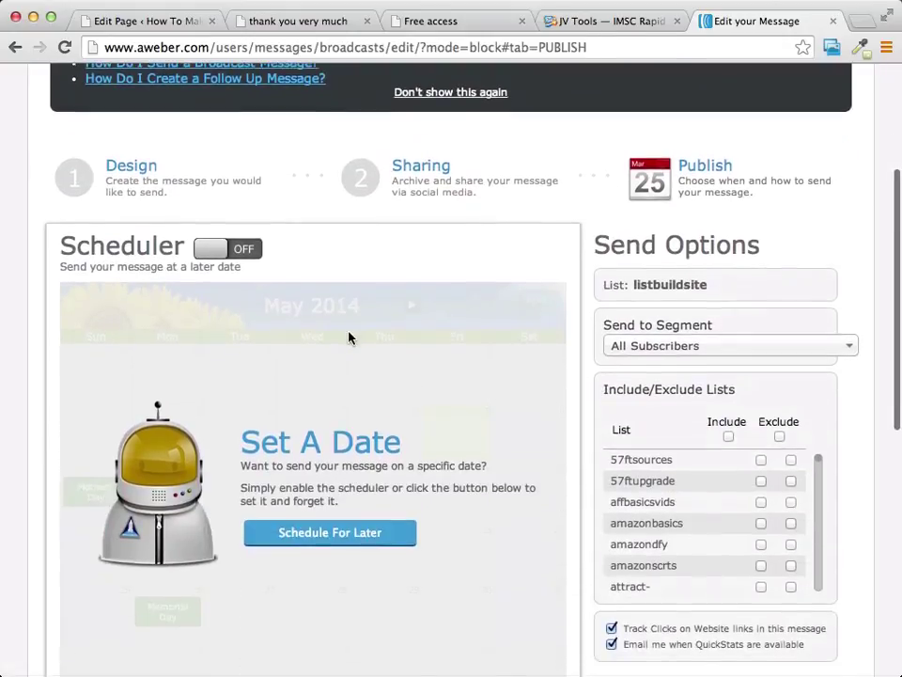
scroll(348, 338, down, 2)
click(338, 471)
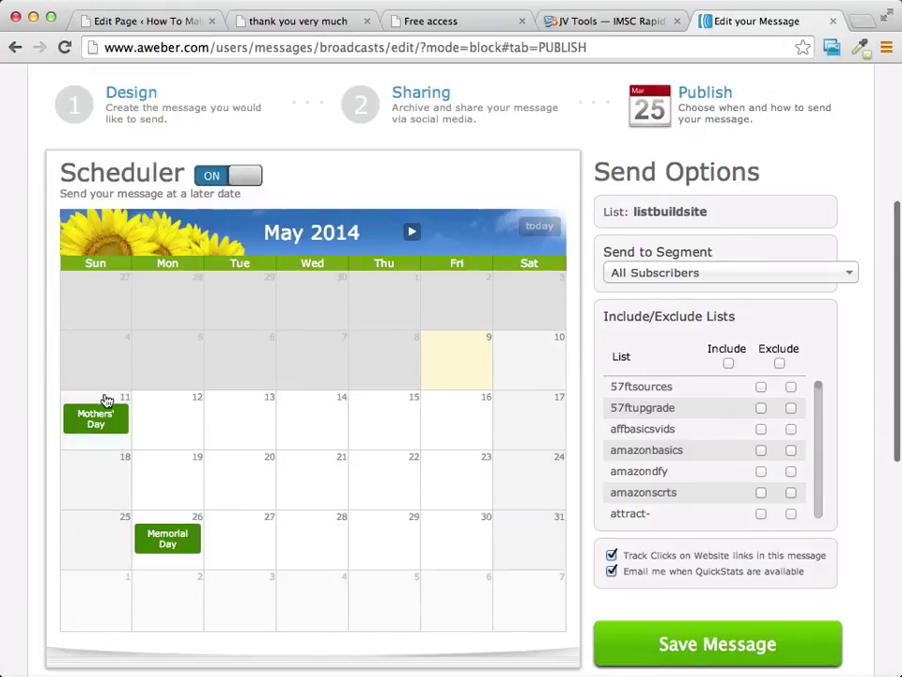
click(507, 421)
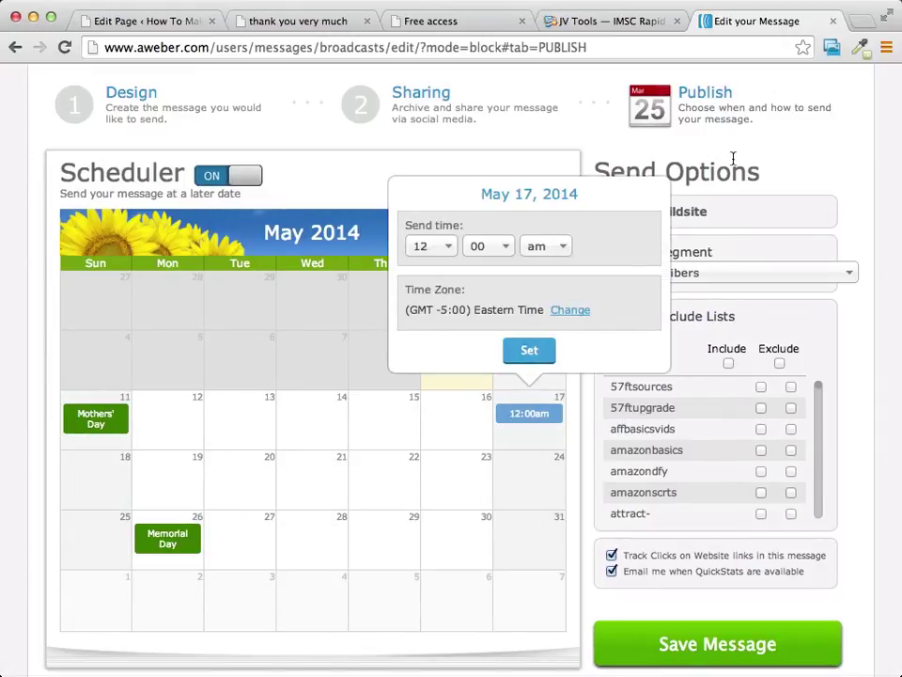
click(528, 350)
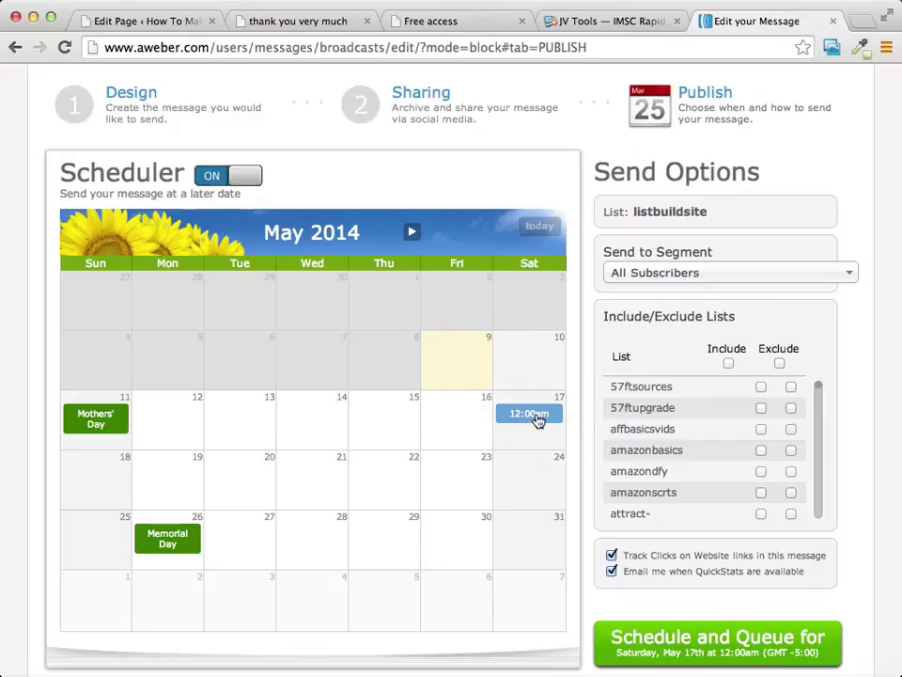
Step: Review the include/exclude lists, keep click tracking and QuickStats e-mails enabled, and queue the broadcast for its scheduled time
scroll(836, 399, down, 4)
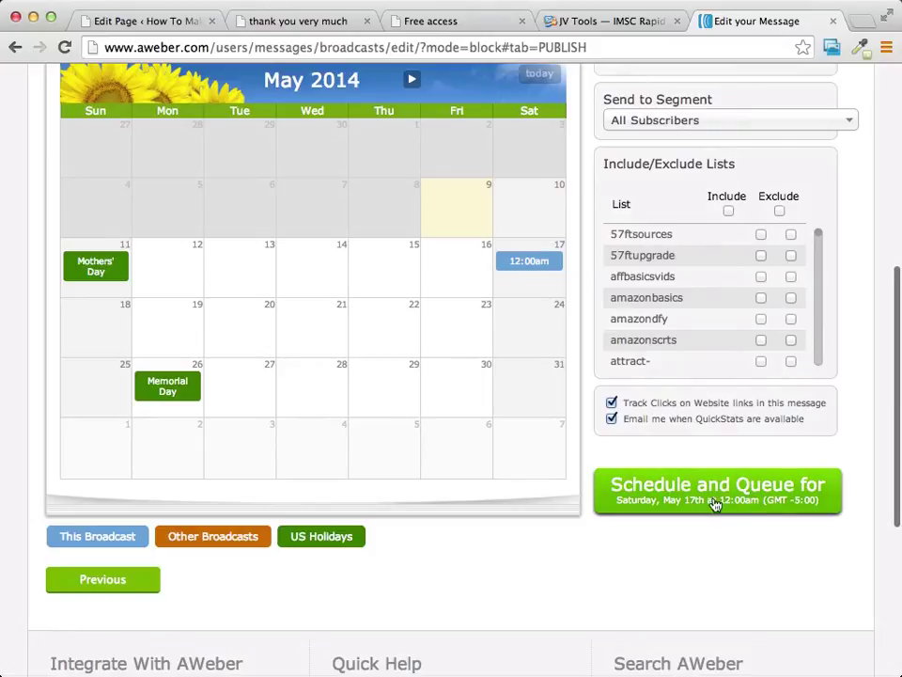
scroll(687, 568, up, 5)
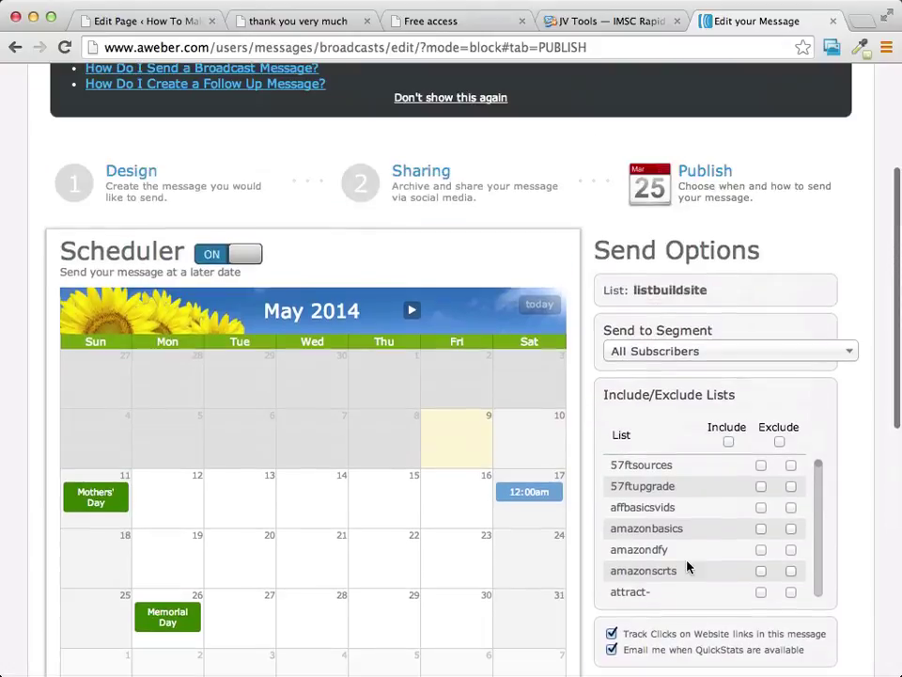
scroll(687, 568, down, 10)
scroll(861, 602, down, 5)
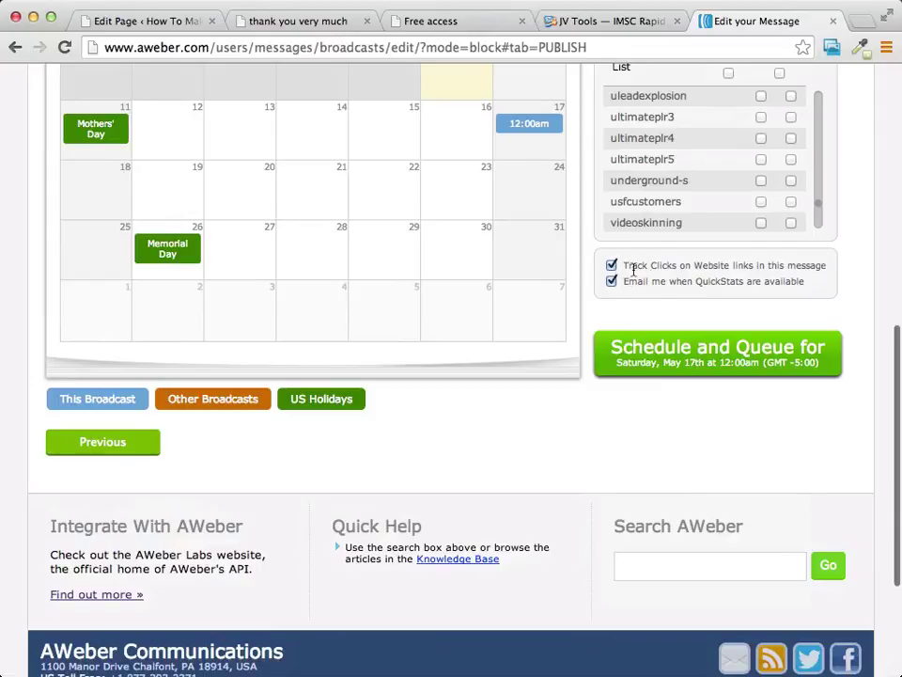
click(658, 267)
click(643, 266)
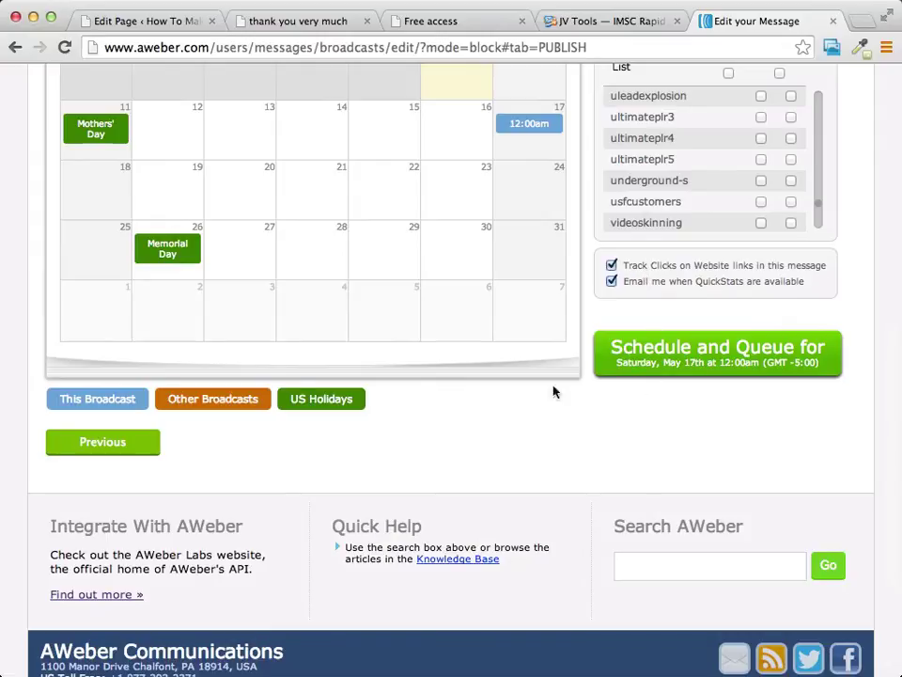
click(790, 362)
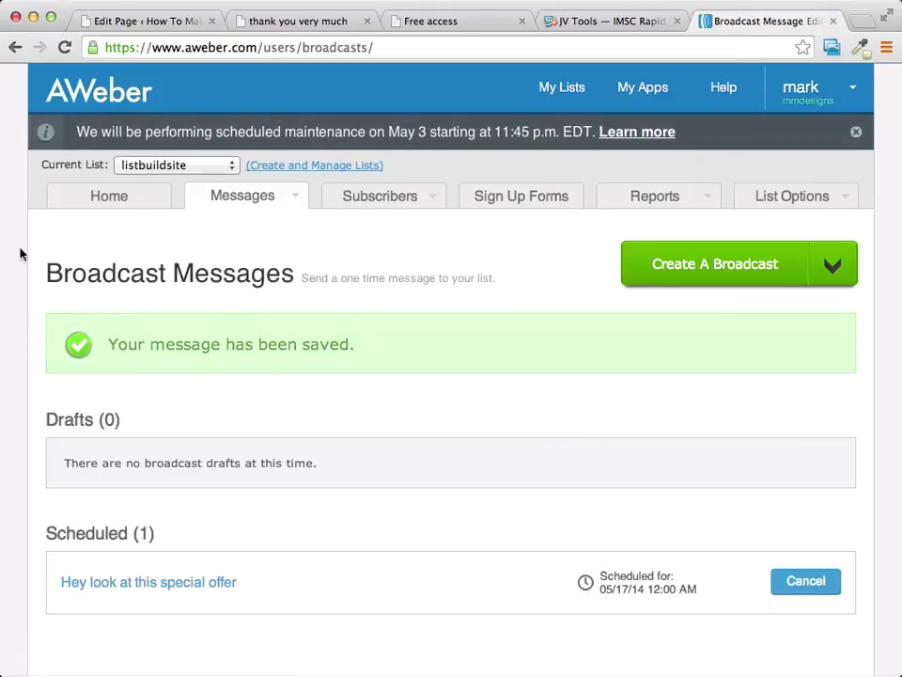
Step: Cancel the scheduled "Hey look at this special offer" broadcast
scroll(489, 322, down, 1)
scroll(489, 323, down, 4)
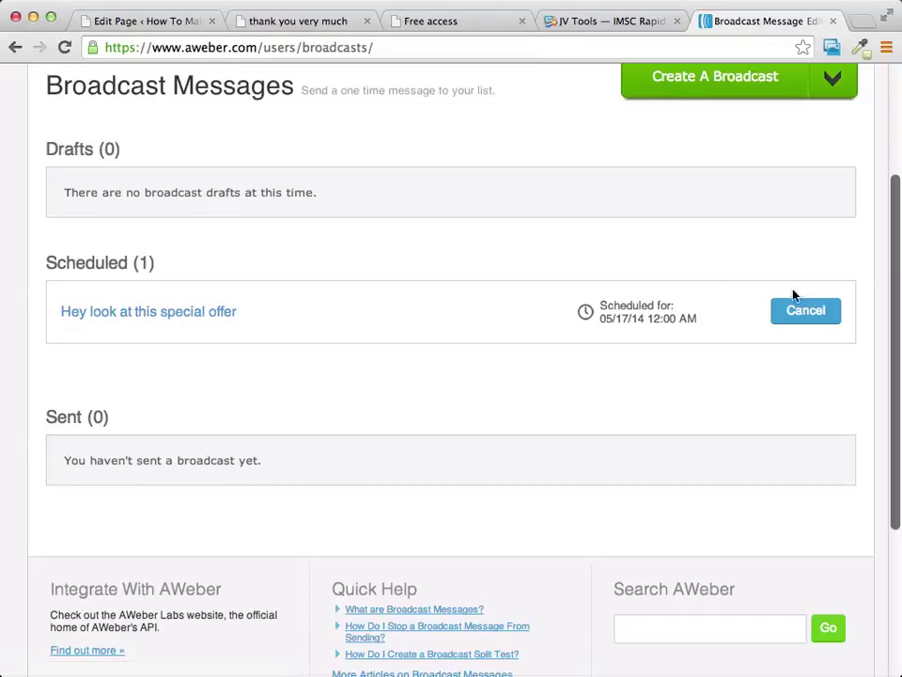
click(815, 313)
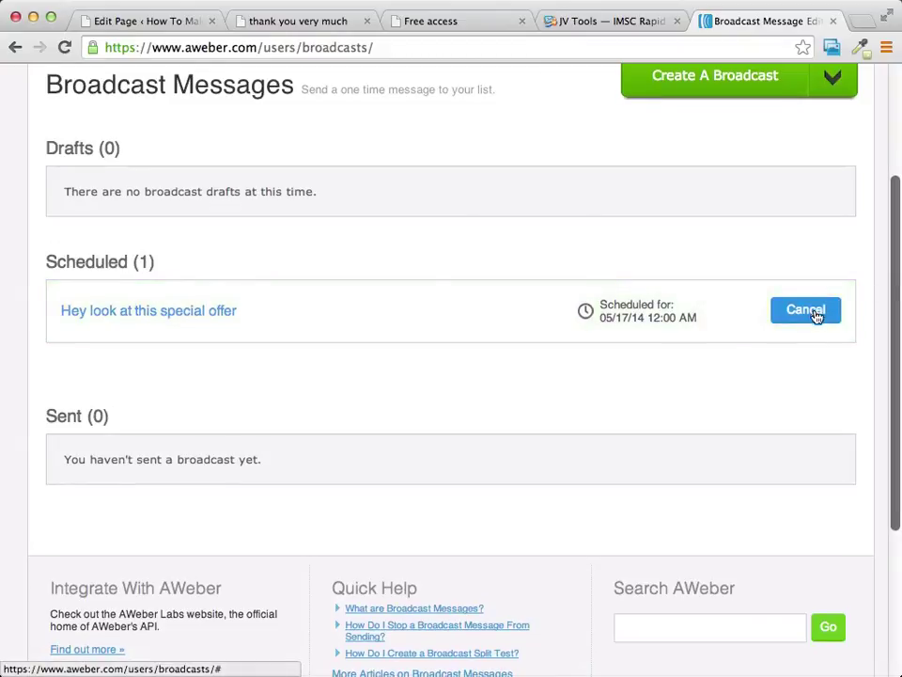